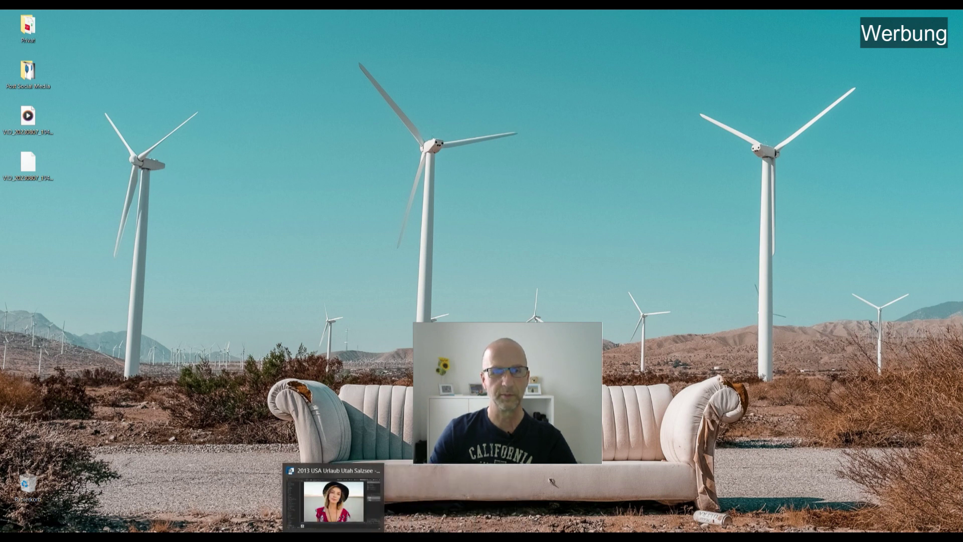
Step: Restore the ACDSee window with the portrait of the woman in the black hat from the taskbar
left_click(423, 496)
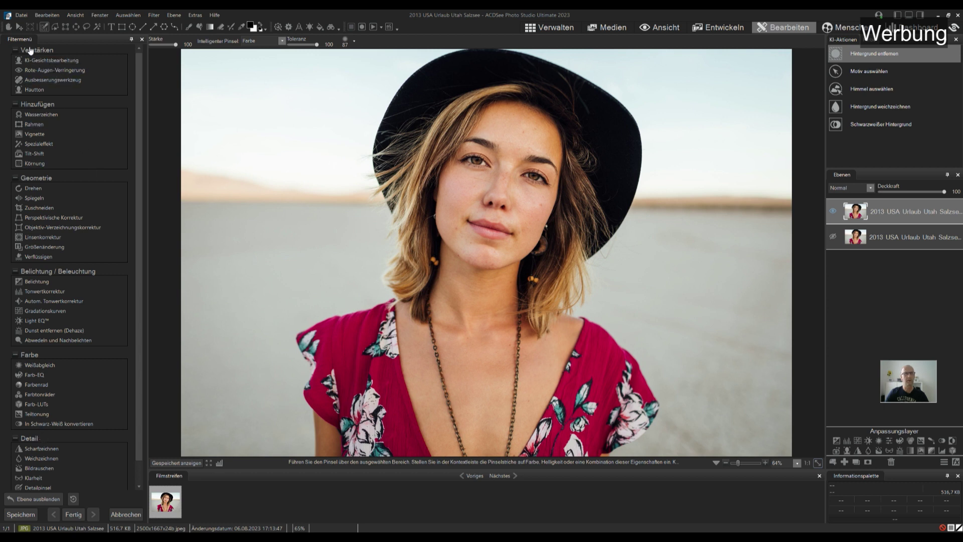
Step: Start KI-Gesichtsbearbeitung on the portrait and collapse the Augen section
left_click(70, 59)
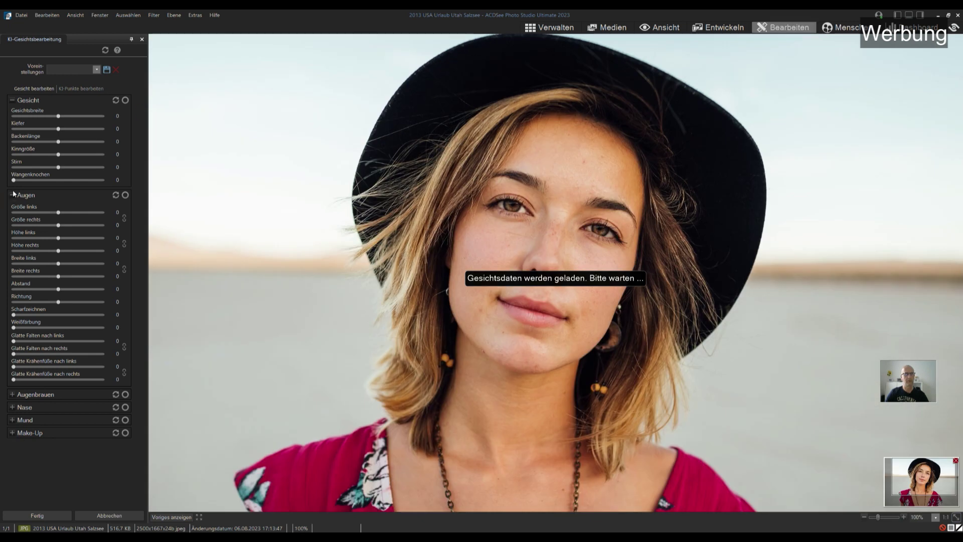
left_click(13, 195)
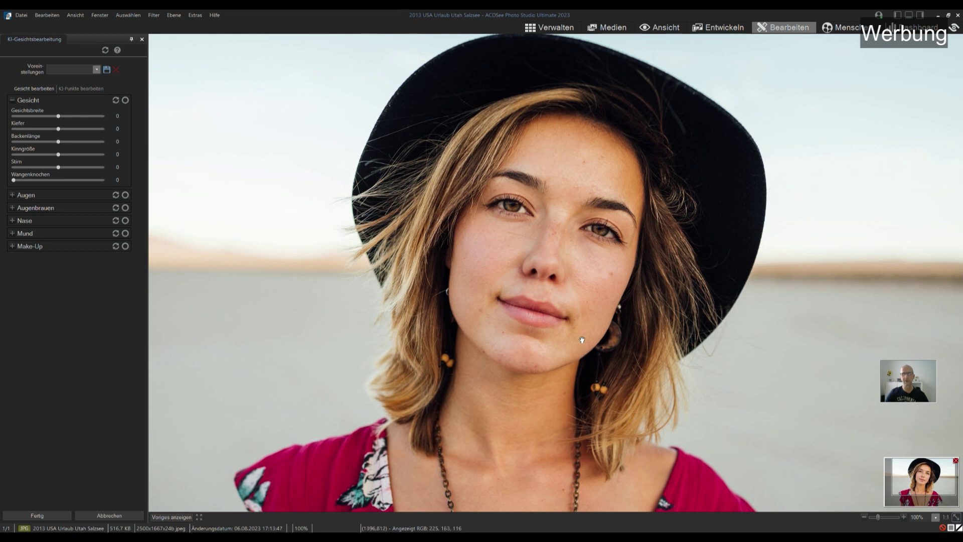
Step: Zoom the portrait to 150% and pan until the face sits centred
left_click(936, 517)
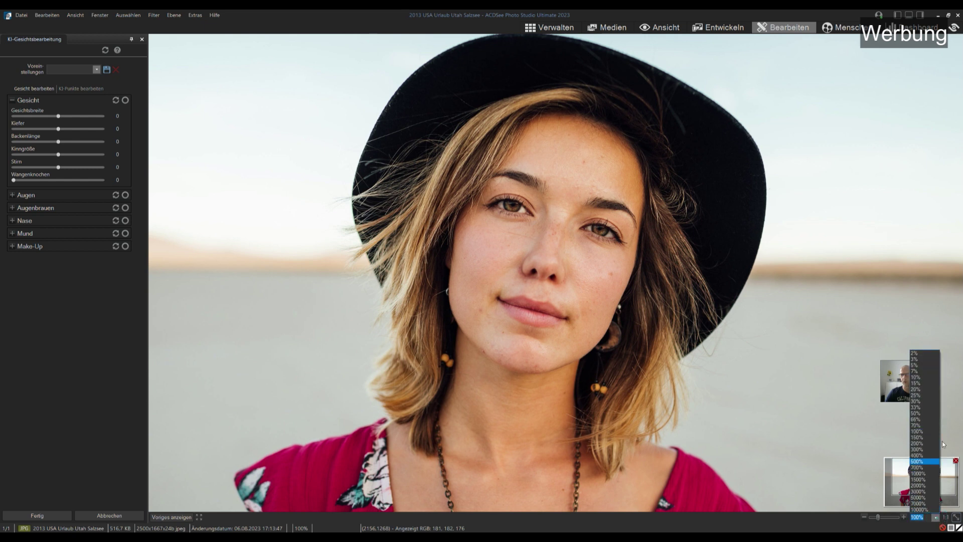
left_click(923, 438)
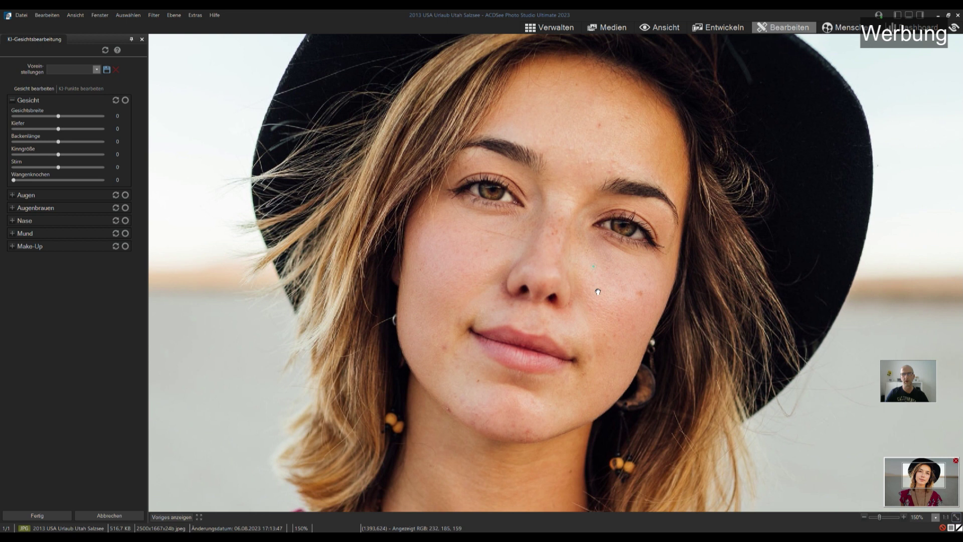
left_click_drag(593, 273, 559, 333)
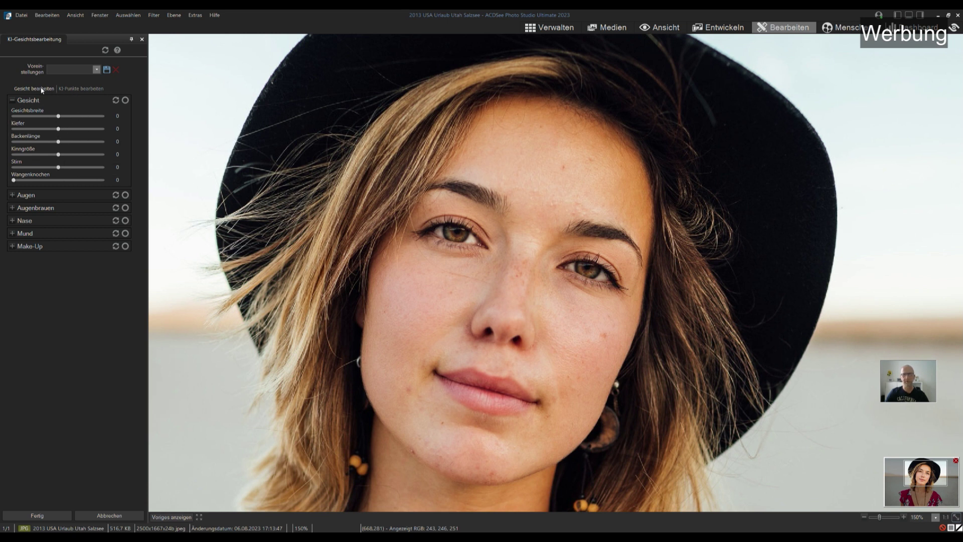
Step: Show the KI-Punkte landmarks and move the chin points onto the jawline
left_click(82, 88)
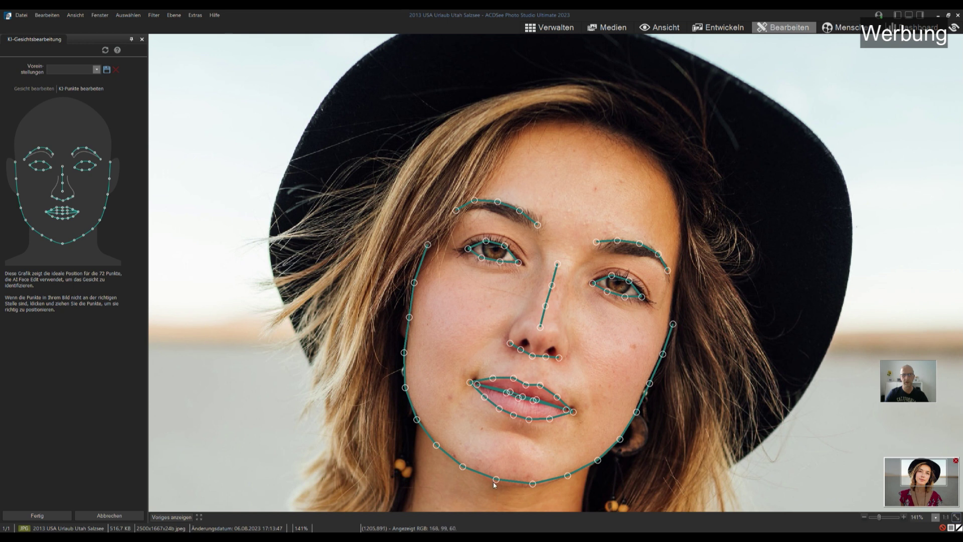
left_click_drag(496, 482, 496, 488)
mouse_move(533, 484)
left_mouse_down()
mouse_move(524, 485)
mouse_move(531, 487)
left_mouse_up()
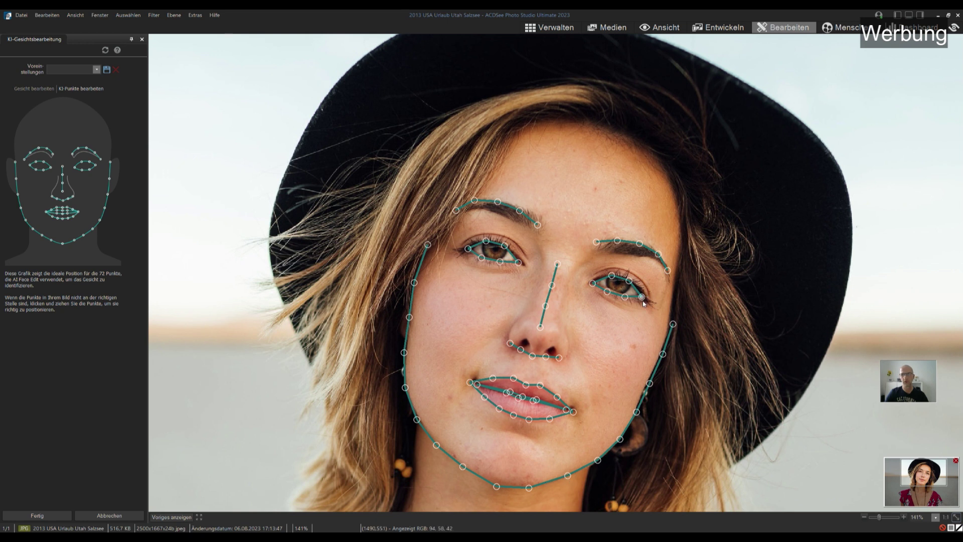
Step: Align the outer eye corners, inner eyebrow ends and nose bridge points to her features
left_click_drag(647, 300, 630, 302)
left_click_drag(467, 248, 464, 250)
left_click_drag(538, 226, 538, 230)
left_click_drag(596, 243, 594, 247)
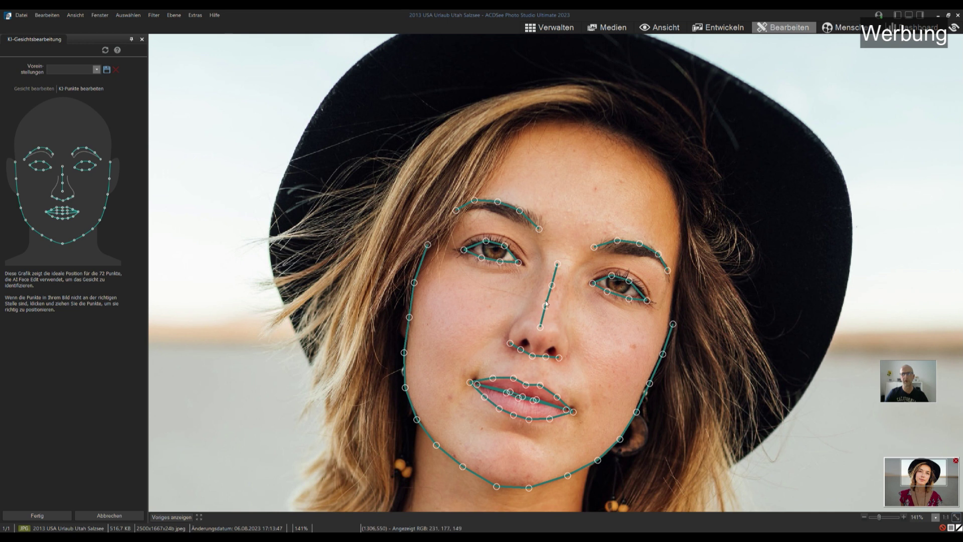
left_click_drag(545, 306, 546, 305)
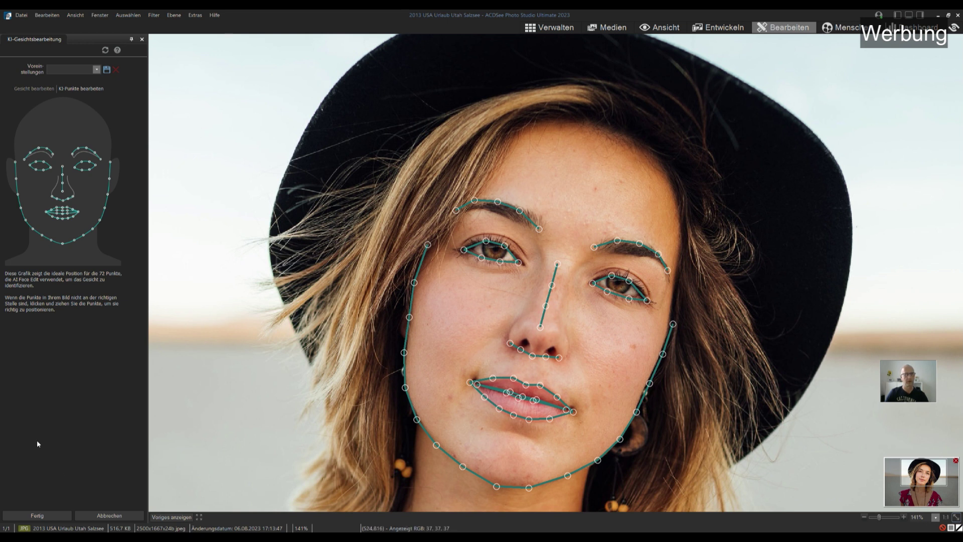
Step: On Gesicht bearbeiten, set Gesichtsbreite to -10 and Kiefer to -10
left_click(29, 89)
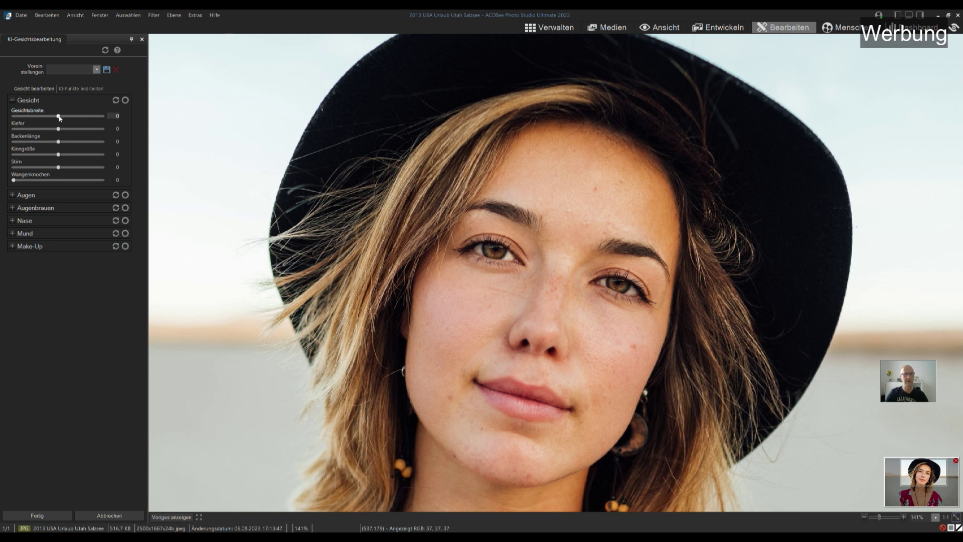
mouse_move(58, 116)
left_mouse_down()
mouse_move(76, 117)
mouse_move(59, 116)
left_mouse_up()
key("Right")
key("Right")
key("Right")
key("Left")
key("Left")
key("Left")
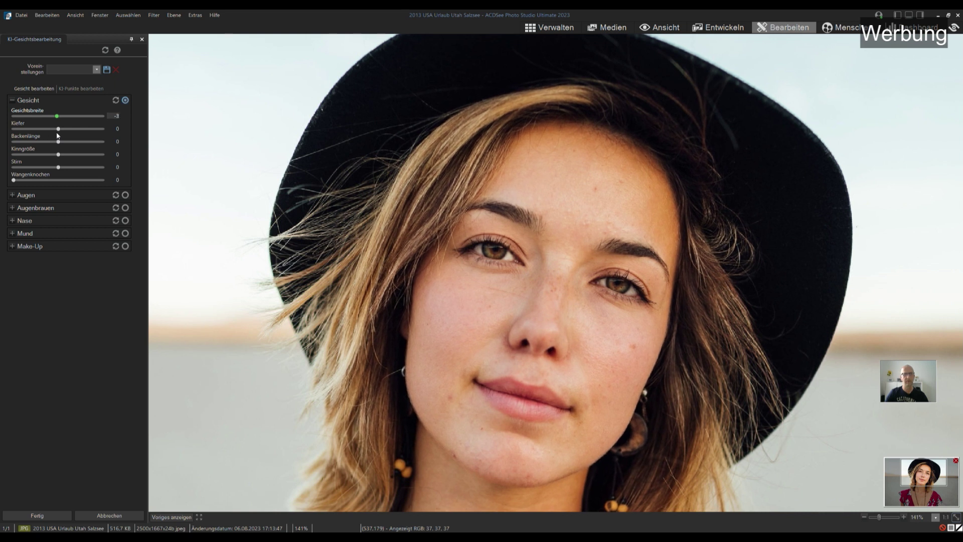
key("Left")
key("Left")
key("Left")
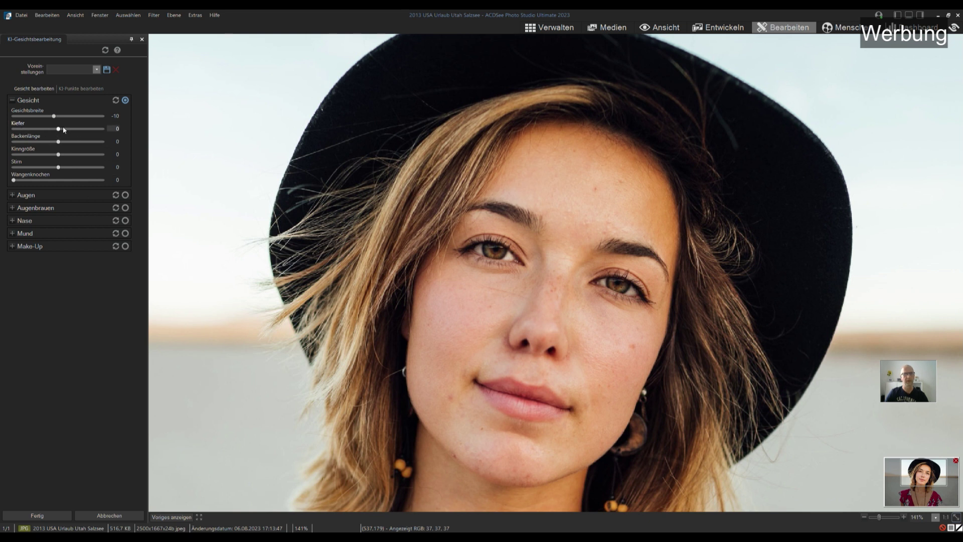
mouse_move(58, 129)
left_mouse_down()
mouse_move(30, 129)
mouse_move(54, 134)
left_mouse_up()
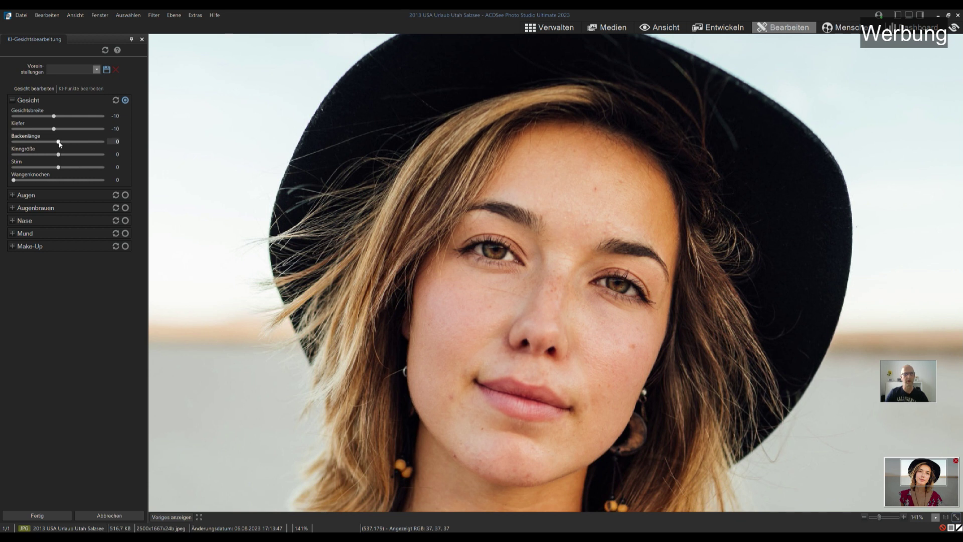
Step: Set Backenlänge to -5, Kinngröße to -5 and Stirn to 5
mouse_move(59, 142)
left_mouse_down()
mouse_move(32, 142)
mouse_move(48, 142)
mouse_move(55, 159)
left_mouse_up()
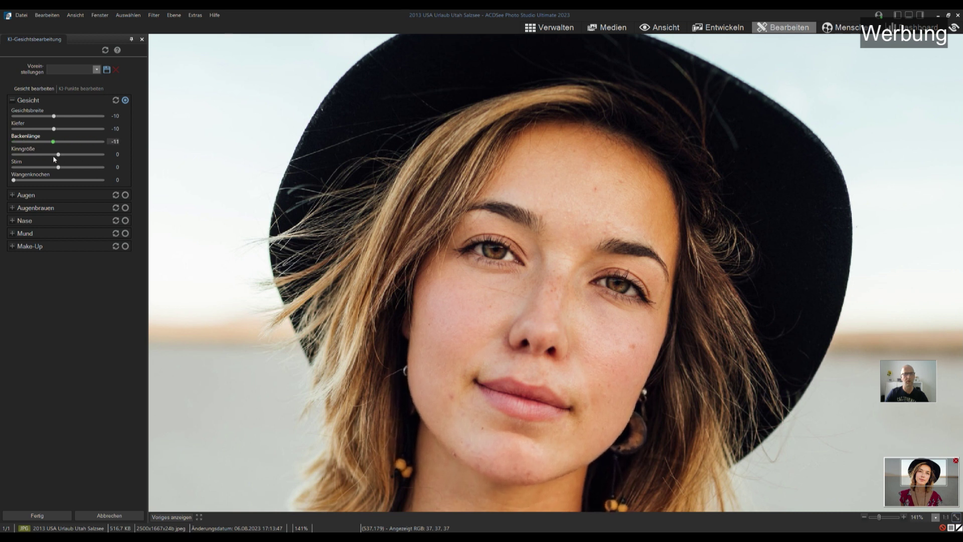
mouse_move(54, 160)
left_mouse_down()
mouse_move(44, 157)
mouse_move(57, 156)
left_mouse_up()
left_click_drag(59, 155, 56, 158)
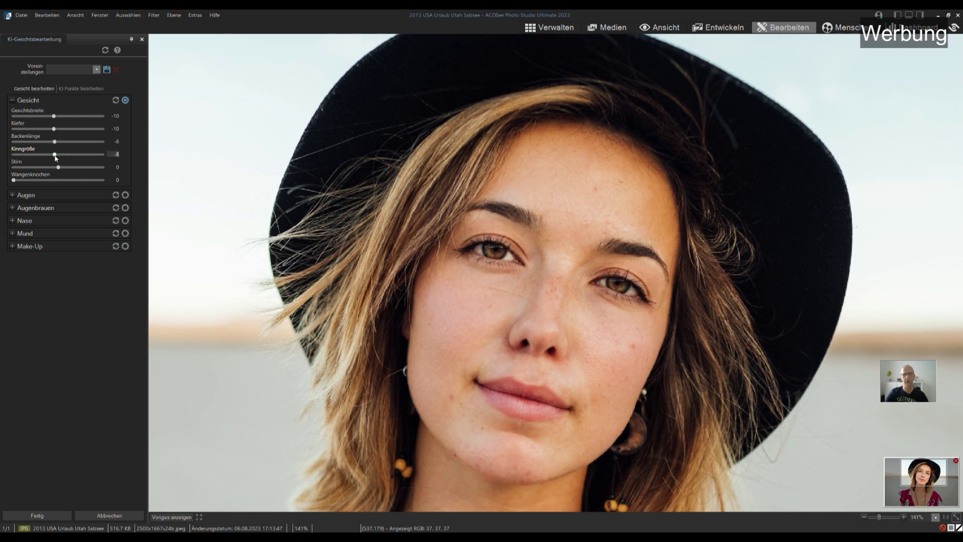
left_click_drag(59, 167, 57, 172)
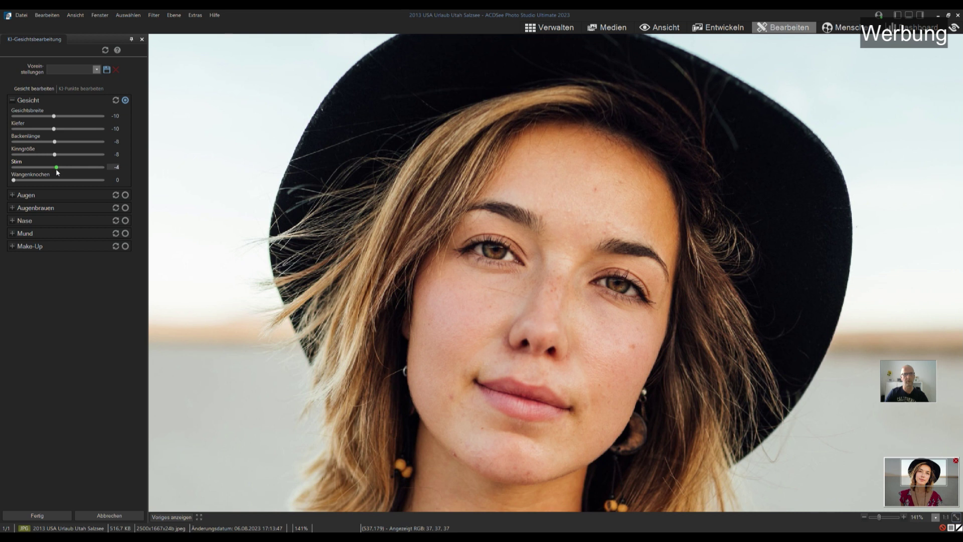
left_click_drag(57, 172, 61, 172)
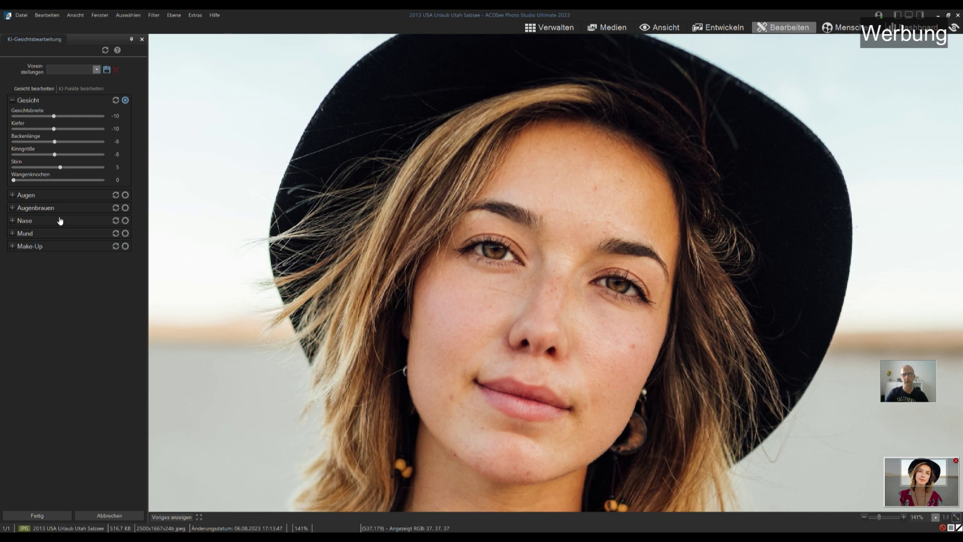
Step: Raise Wangenknochen to 64
left_click_drag(13, 180, 56, 189)
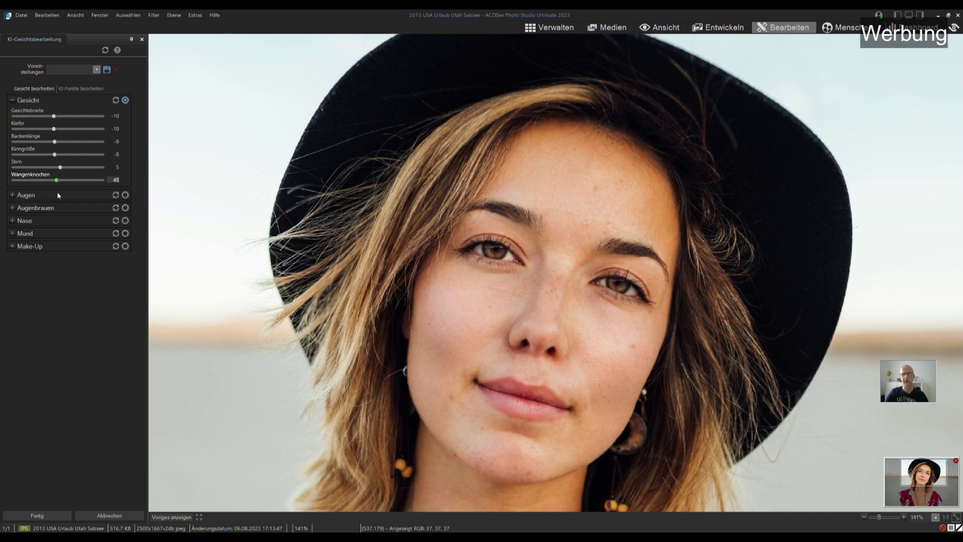
mouse_move(69, 196)
left_mouse_down()
mouse_move(96, 196)
mouse_move(82, 192)
left_mouse_up()
left_click_drag(63, 186, 72, 186)
Step: Compare the reshaped face against the original with Voriges anzeigen and the Gesicht toggle
left_click(177, 518)
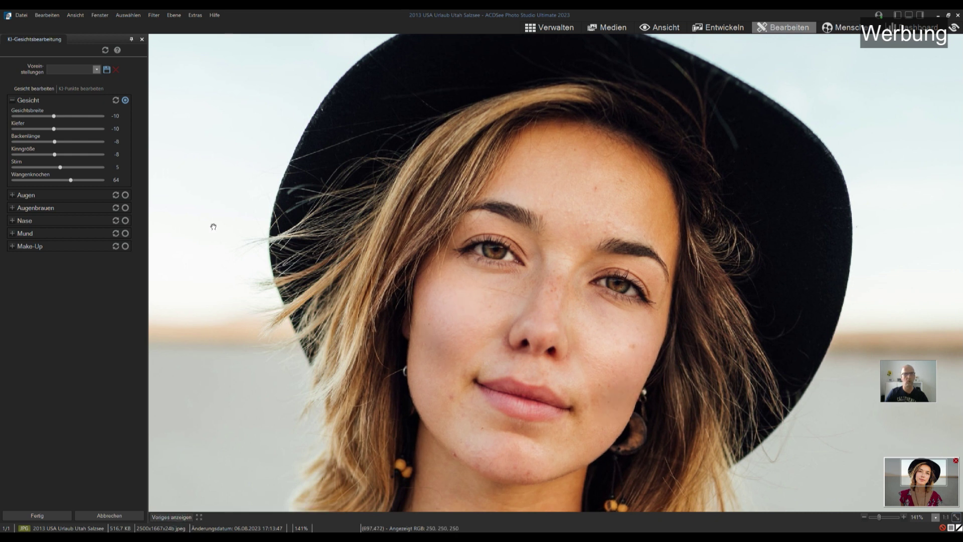
left_click(125, 101)
left_click(126, 100)
left_click(126, 101)
left_click(126, 100)
Step: Leave the Gesicht edits on, collapse Gesicht and expand the Augen section
left_click(125, 101)
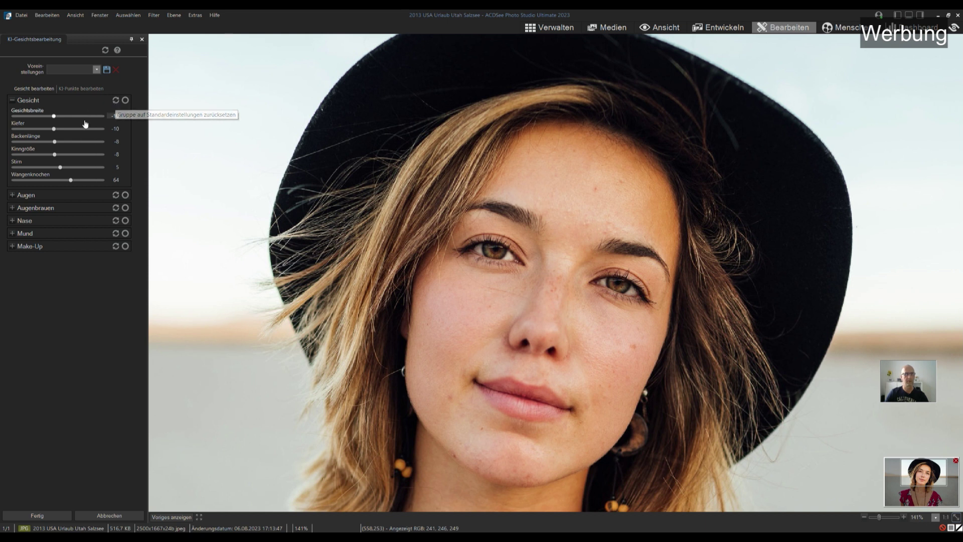
left_click(125, 100)
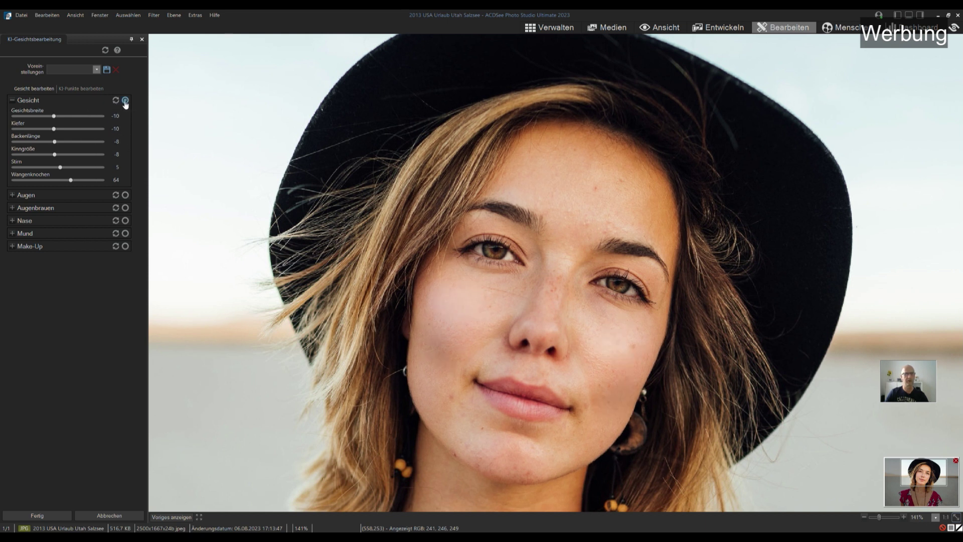
left_click(12, 101)
left_click(13, 114)
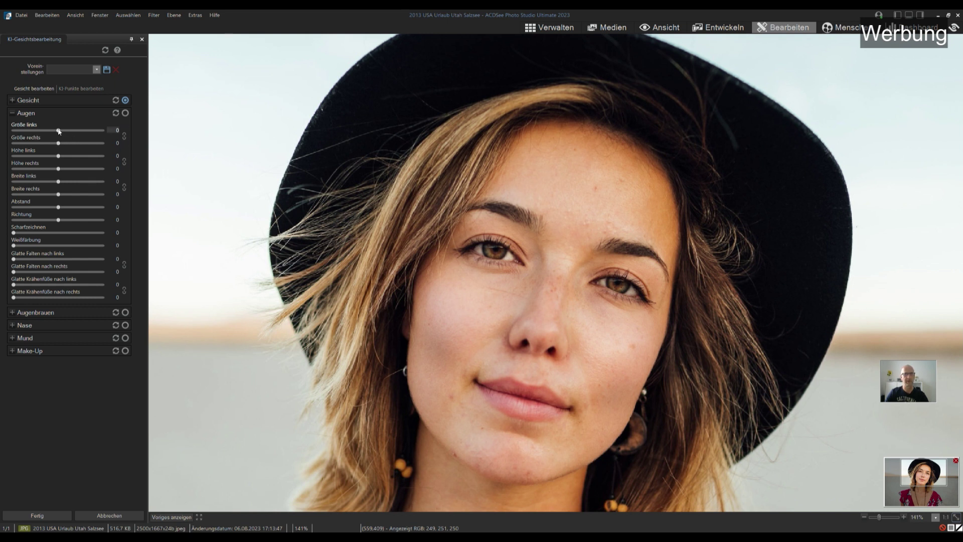
Step: Try eye size with left and right unlinked, then reset both eye heights to 0
mouse_move(59, 132)
left_mouse_down()
mouse_move(89, 132)
mouse_move(83, 149)
mouse_move(59, 149)
left_mouse_up()
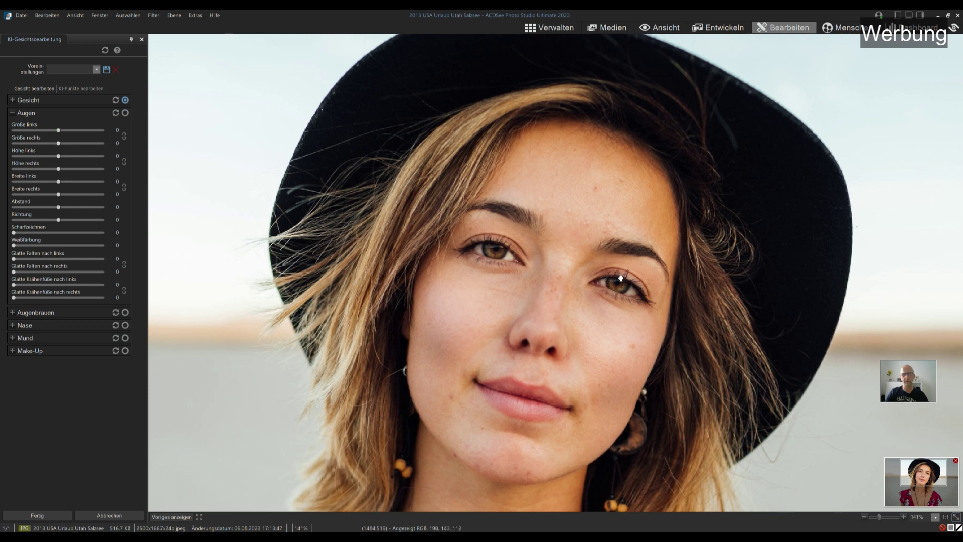
left_click(124, 136)
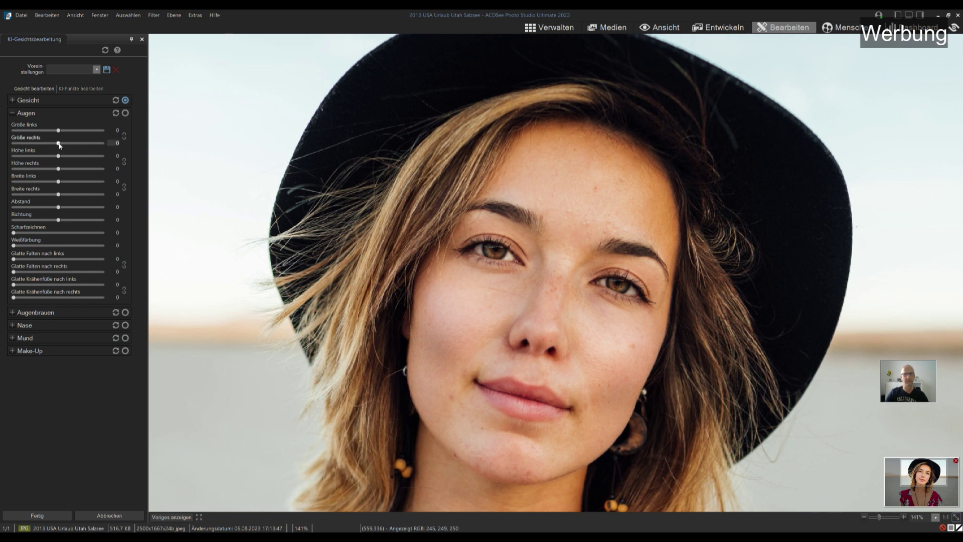
left_click_drag(58, 144, 63, 143)
left_click_drag(60, 156, 74, 156)
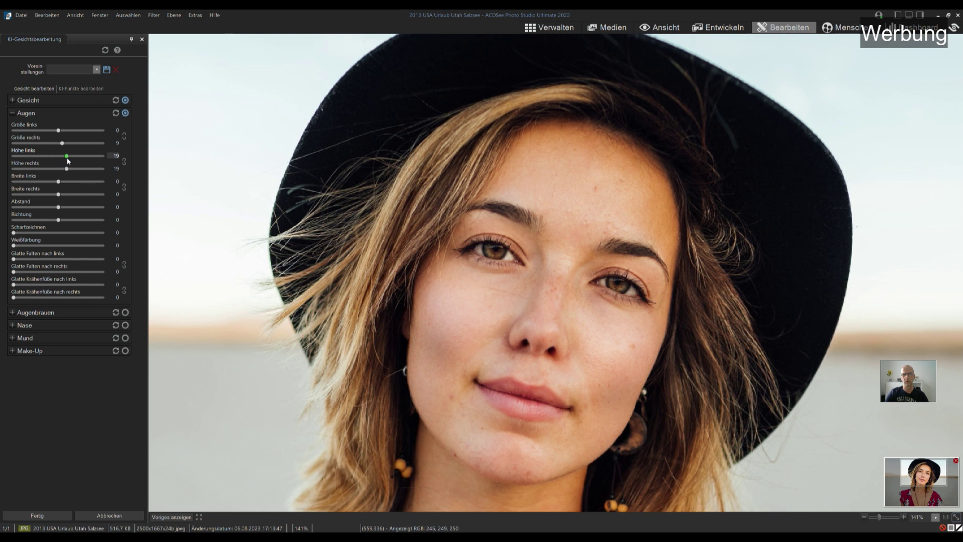
left_click(62, 160)
double_click(63, 161)
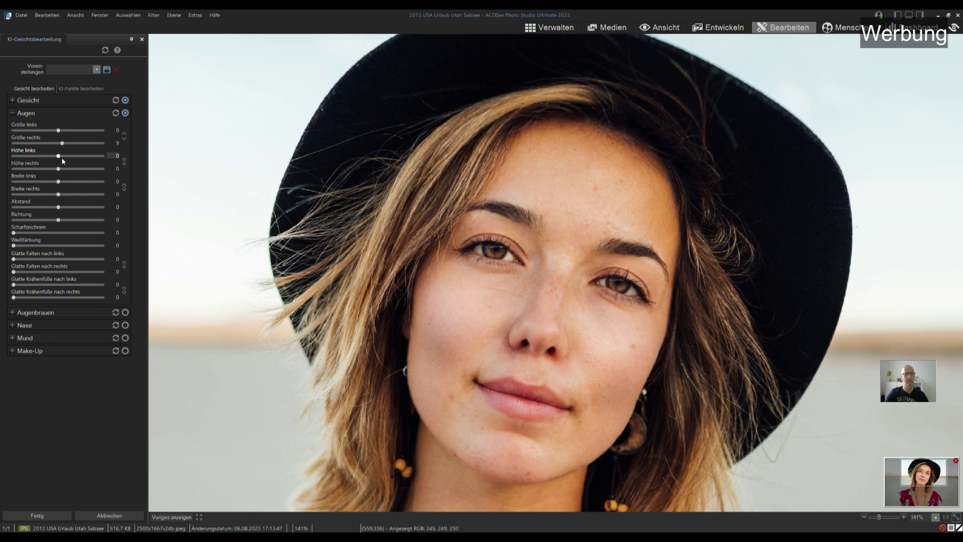
Step: Unlink Höhe, raise the right eye to 66, set Breite -5 and Richtung -10
left_click(124, 162)
left_click(83, 174)
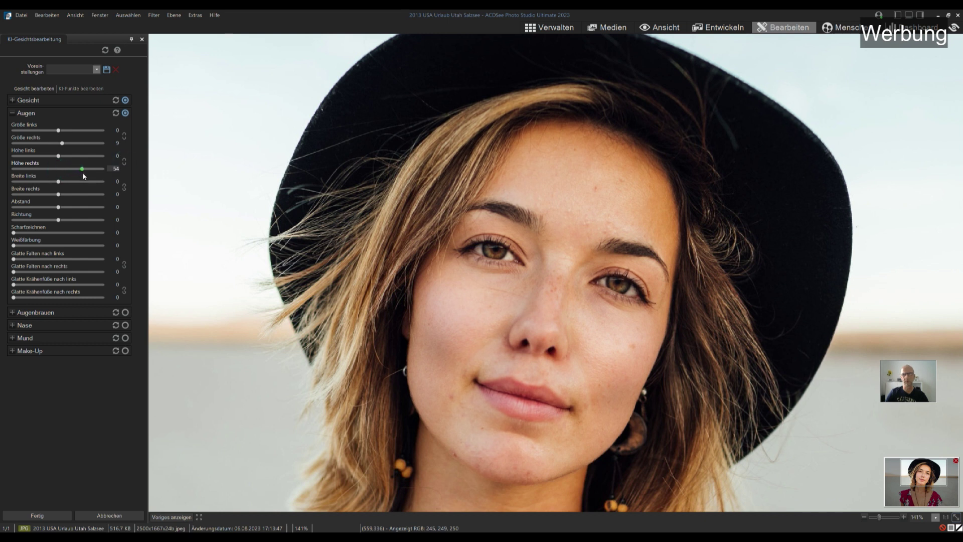
left_click_drag(84, 175, 89, 177)
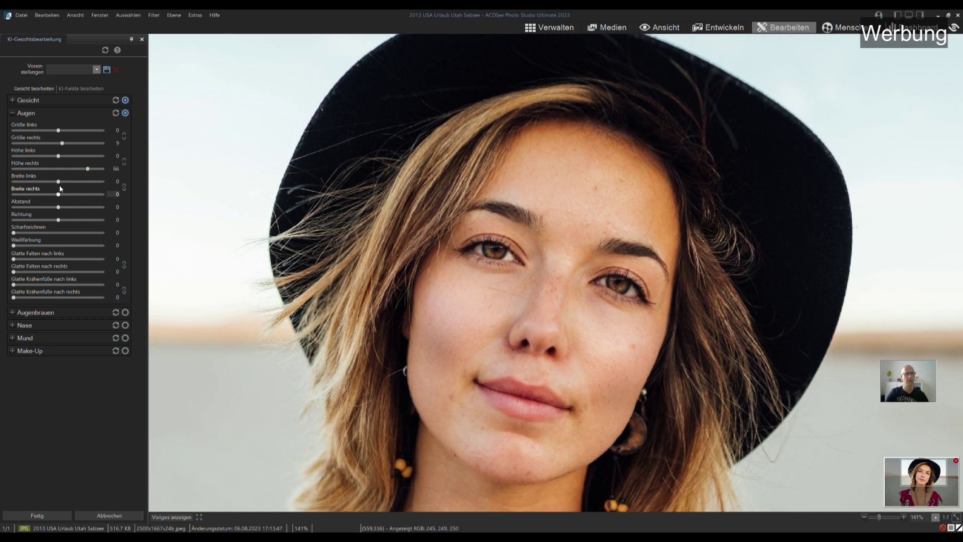
mouse_move(58, 195)
left_mouse_down()
mouse_move(69, 195)
mouse_move(55, 195)
left_mouse_up()
mouse_move(59, 207)
left_mouse_down()
mouse_move(67, 207)
mouse_move(58, 208)
left_mouse_up()
mouse_move(59, 220)
left_mouse_down()
mouse_move(69, 220)
mouse_move(34, 221)
mouse_move(54, 229)
left_mouse_up()
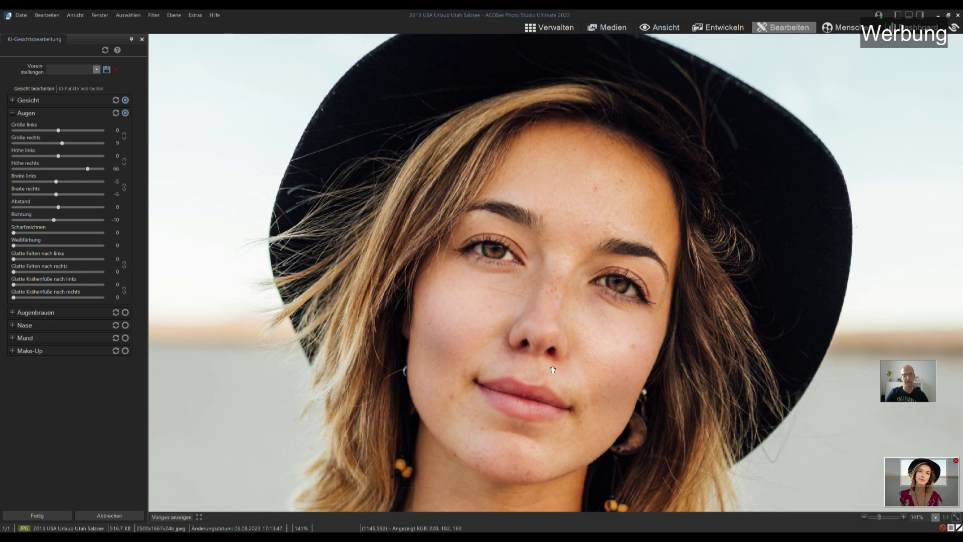
Step: Zoom to 200% and set eye Scharfzeichnen to 70
left_click(936, 518)
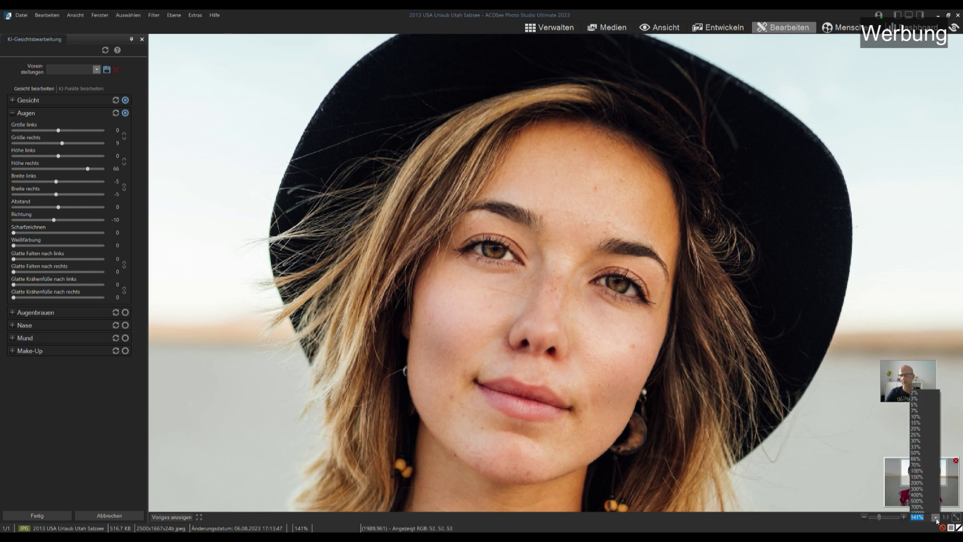
left_click(929, 444)
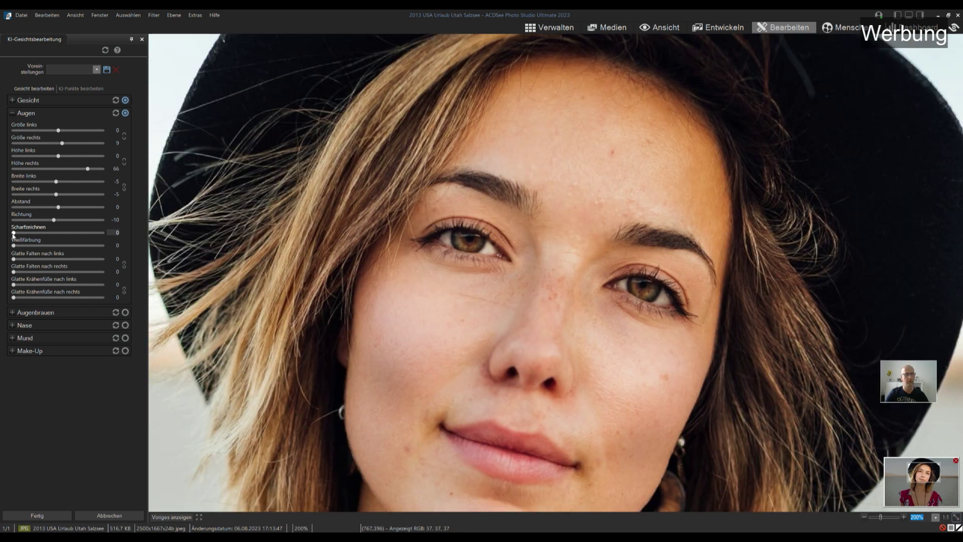
left_click_drag(14, 233, 31, 233)
left_click(25, 235)
left_click(92, 232)
left_click(54, 233)
left_click(76, 236)
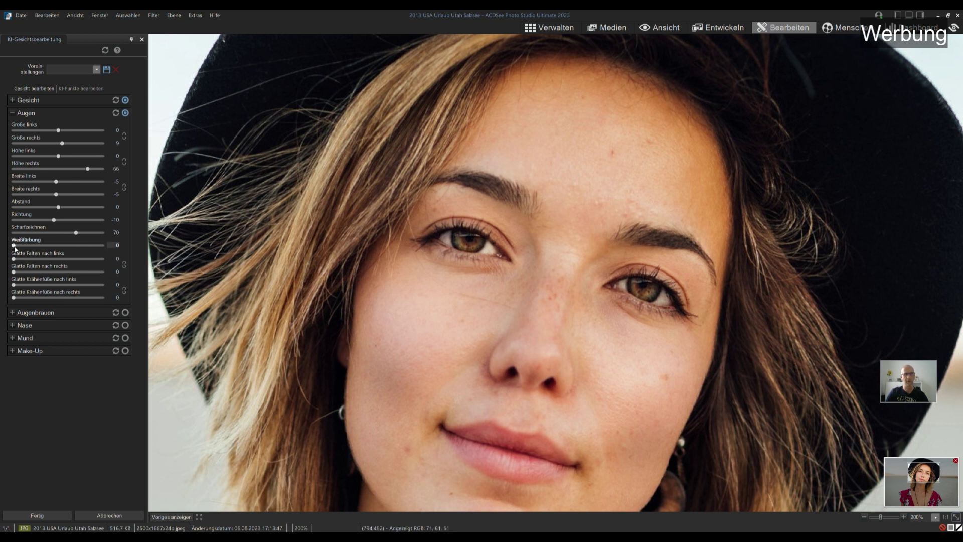
Step: Set Weißfärbung 55, Glatte Falten 15 and Glatte Krähenfüße 5
left_click_drag(15, 246, 67, 245)
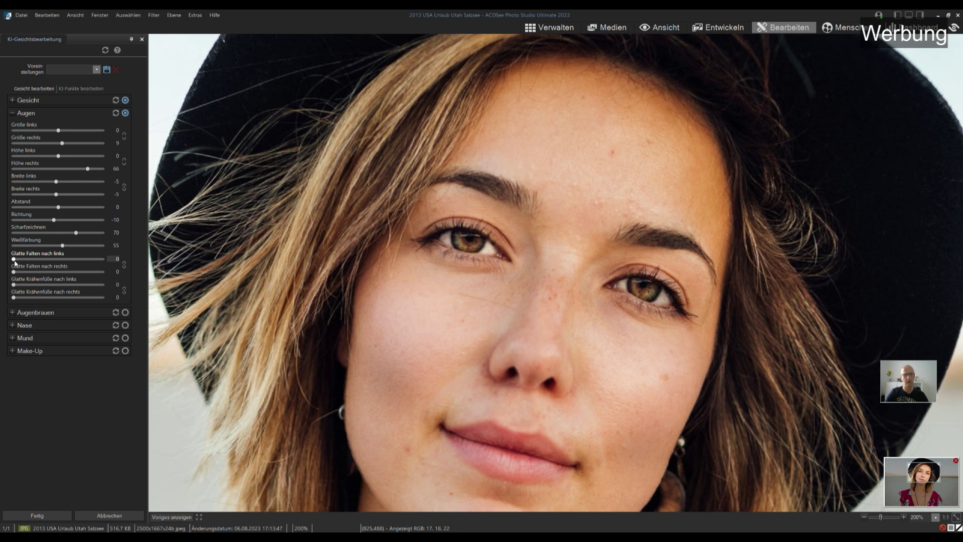
mouse_move(15, 259)
left_mouse_down()
mouse_move(50, 255)
mouse_move(28, 261)
left_mouse_up()
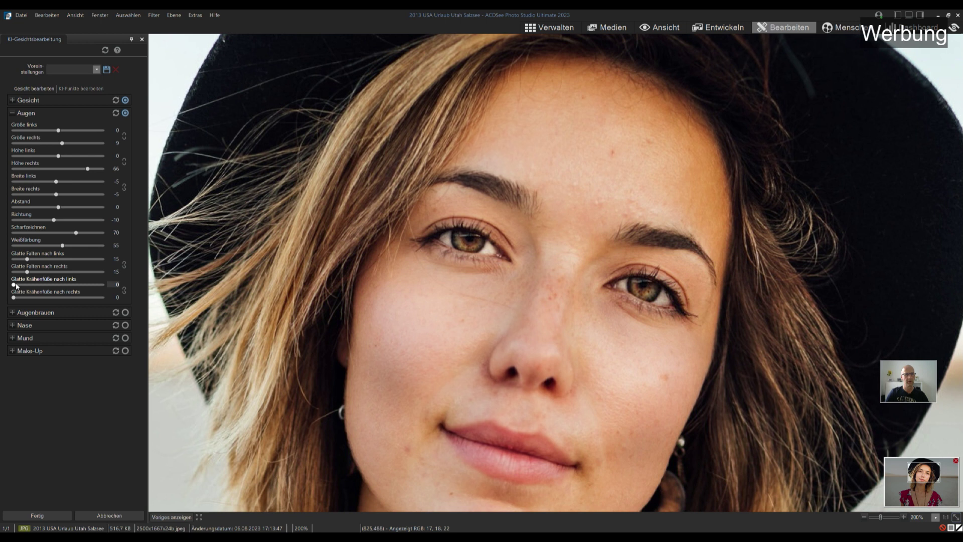
mouse_move(14, 285)
left_mouse_down()
mouse_move(54, 293)
mouse_move(19, 286)
left_mouse_up()
Step: Toggle the Augen edits off and on to compare, leaving them active
left_click(125, 114)
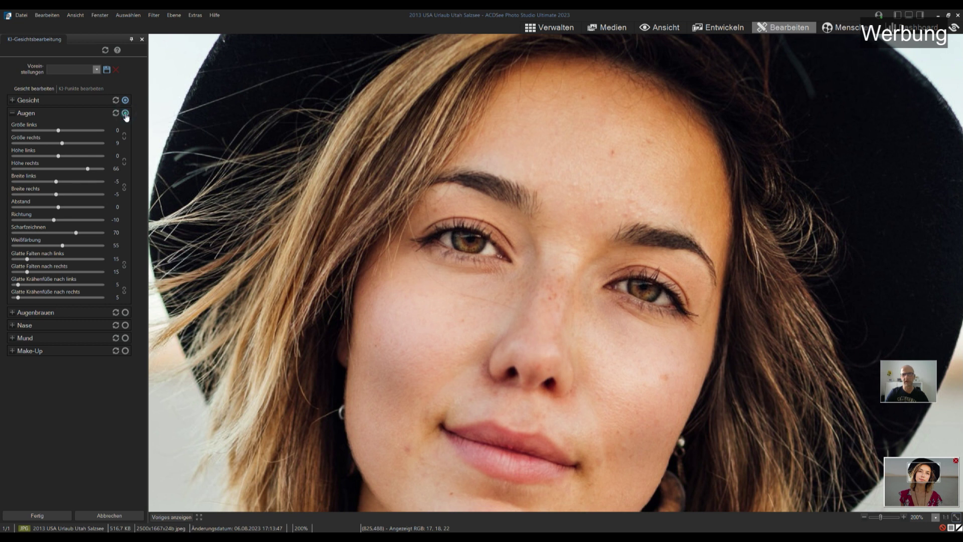
left_click(126, 113)
left_click(125, 114)
left_click(125, 113)
left_click(126, 114)
left_click(126, 113)
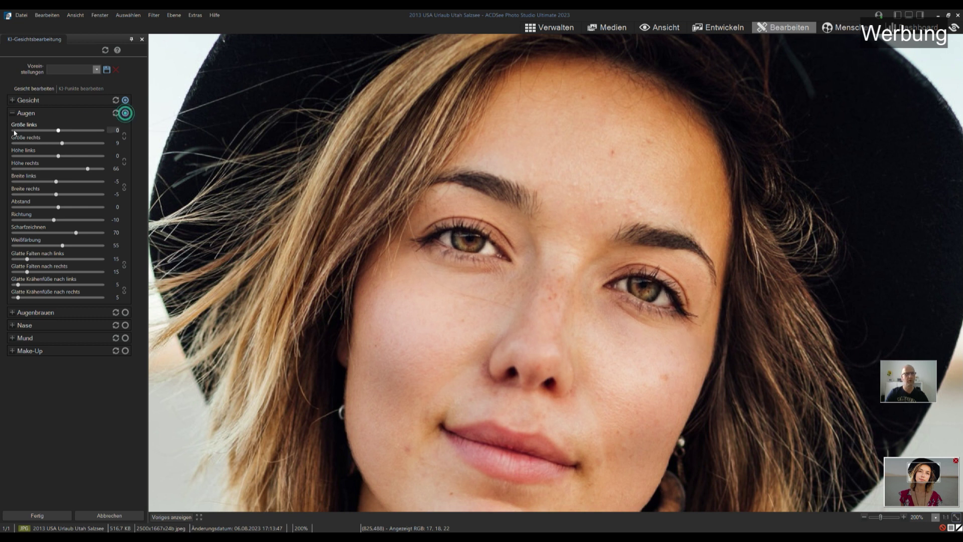
Step: In Augenbrauen, set Innenlänge -11, Außenlänge 11, Linienstärke 20 and Verjüngen -5
left_click(12, 113)
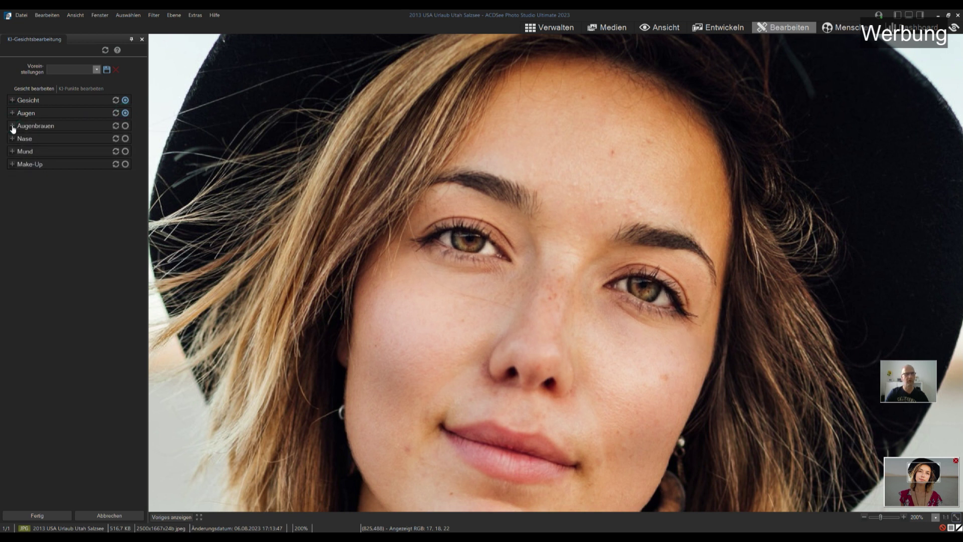
left_click(12, 126)
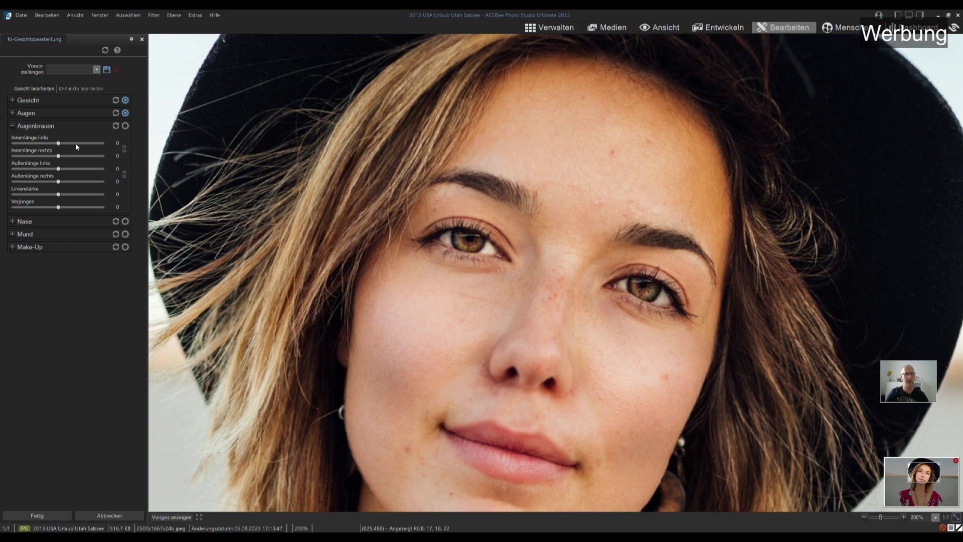
mouse_move(59, 144)
left_mouse_down()
mouse_move(73, 149)
mouse_move(56, 144)
left_mouse_up()
mouse_move(59, 149)
left_mouse_down()
mouse_move(80, 178)
mouse_move(64, 169)
left_mouse_up()
left_click_drag(58, 195, 68, 197)
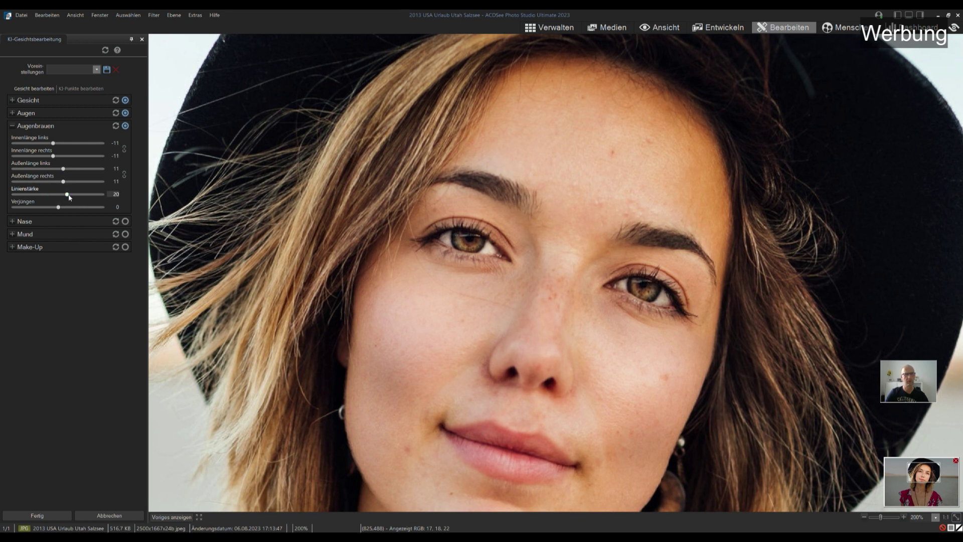
mouse_move(59, 207)
left_mouse_down()
mouse_move(44, 207)
mouse_move(58, 211)
left_mouse_up()
Step: Compare the eyebrows with and without edits, then collapse Augenbrauen
left_click(126, 127)
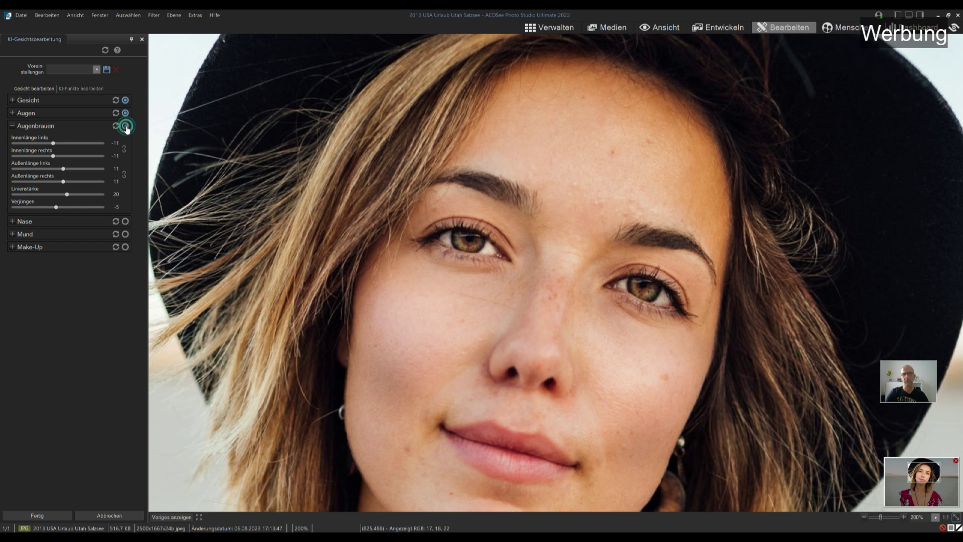
left_click(126, 127)
left_click(126, 127)
left_click(13, 126)
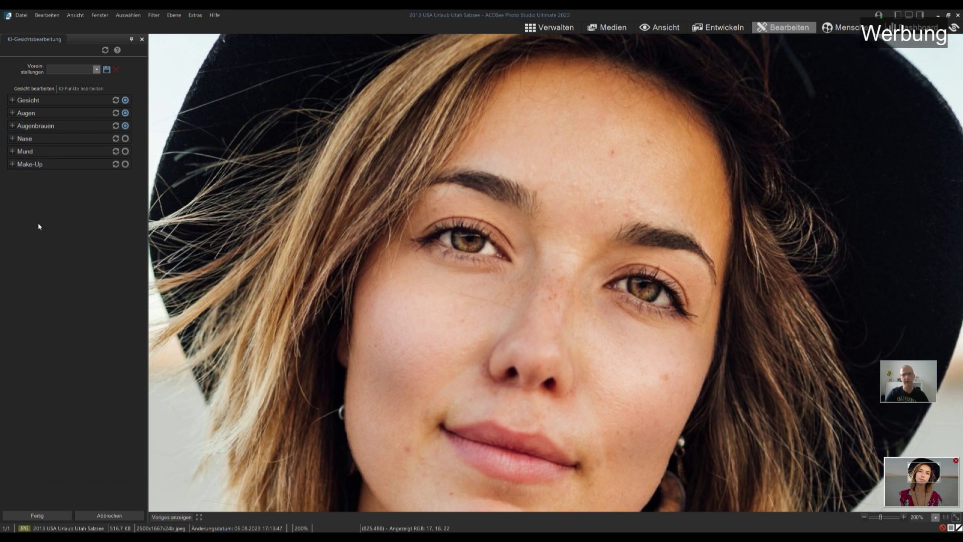
Step: In Nase, set Höhe to -30 and Breite to 10
left_click(12, 139)
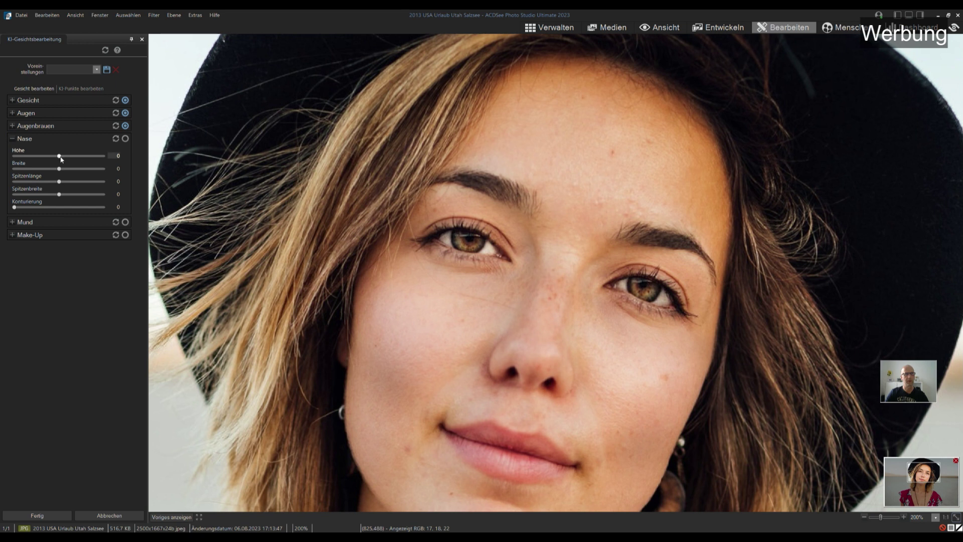
mouse_move(59, 156)
left_mouse_down()
mouse_move(72, 157)
mouse_move(47, 159)
left_mouse_up()
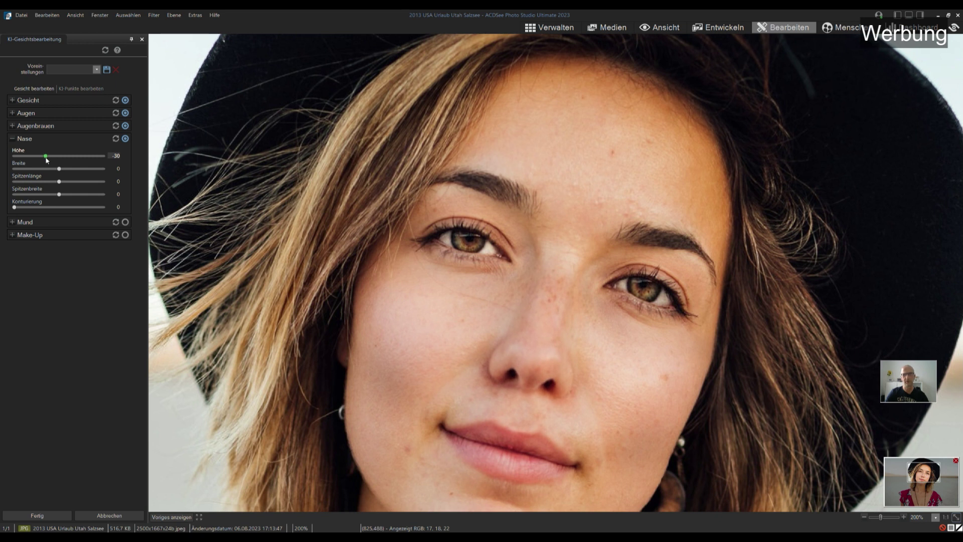
left_click_drag(60, 169, 63, 171)
left_click_drag(73, 173, 63, 173)
scroll(67, 170, "up", 2)
Step: Set Spitzenlänge -30, Spitzenbreite 10 and Konturierung 50
left_click_drag(59, 181, 45, 179)
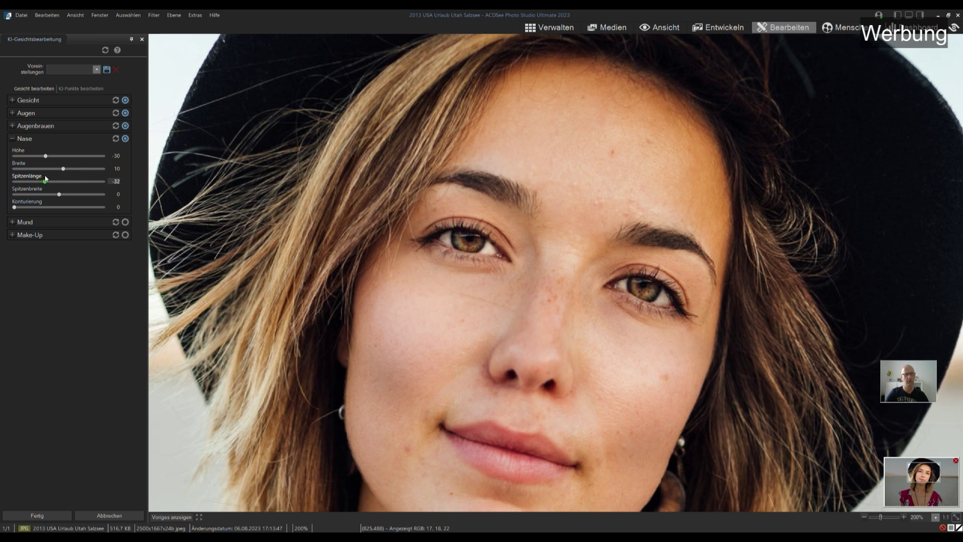
left_click_drag(59, 195, 61, 198)
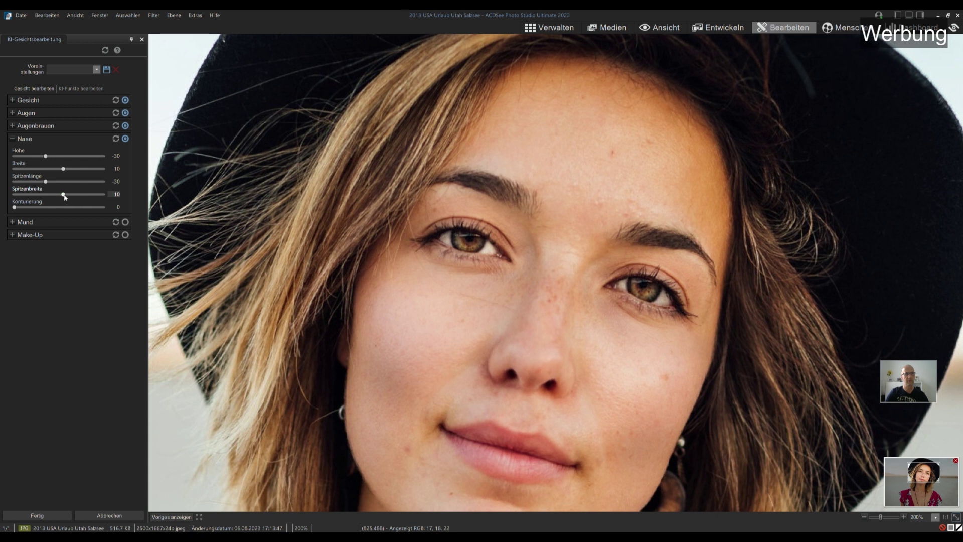
left_click_drag(15, 209, 62, 212)
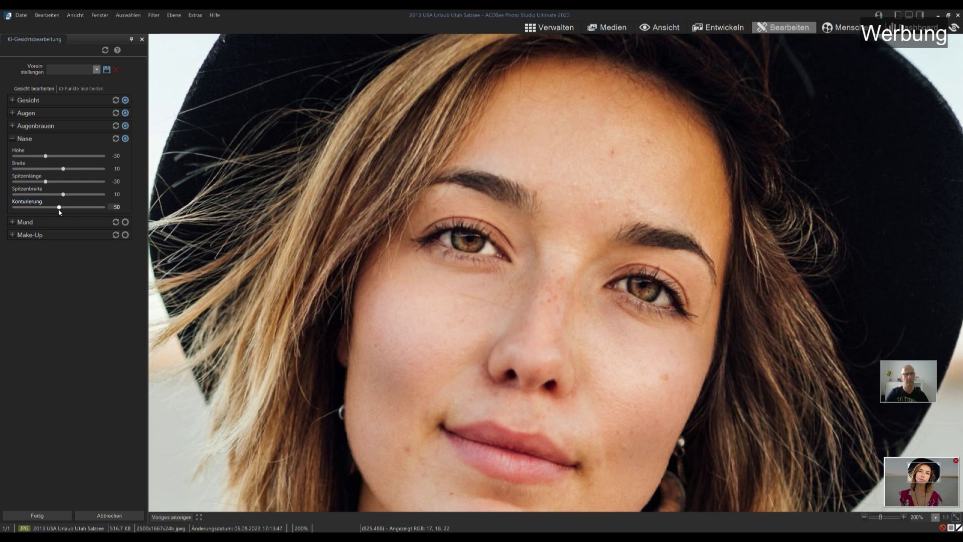
Step: Compare the nose with and without edits, keep them on, and collapse Nase
left_click(126, 139)
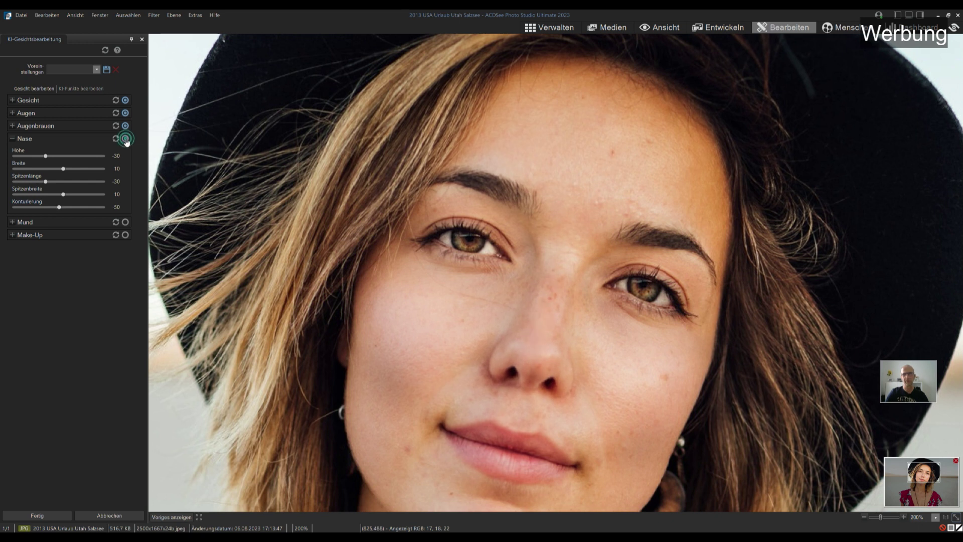
left_click(125, 139)
left_click(125, 139)
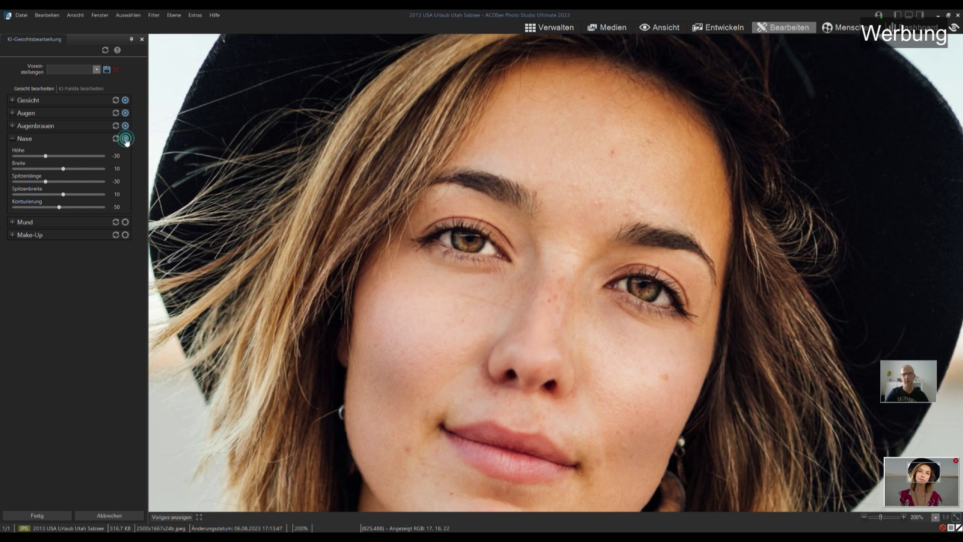
left_click(13, 139)
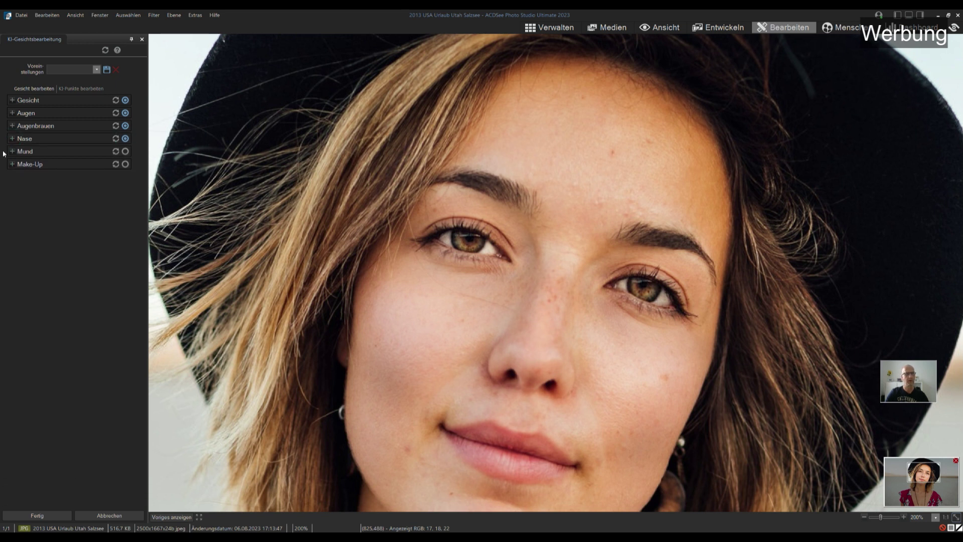
Step: In the Mund section, increase the smile and thicken the upper lip to 11 and lower lip to 10
left_click(13, 151)
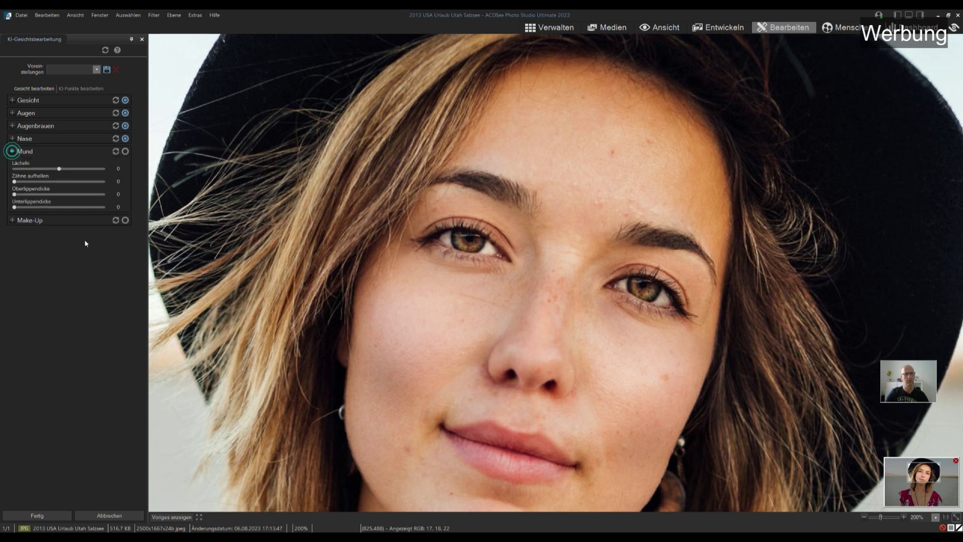
left_click(59, 169)
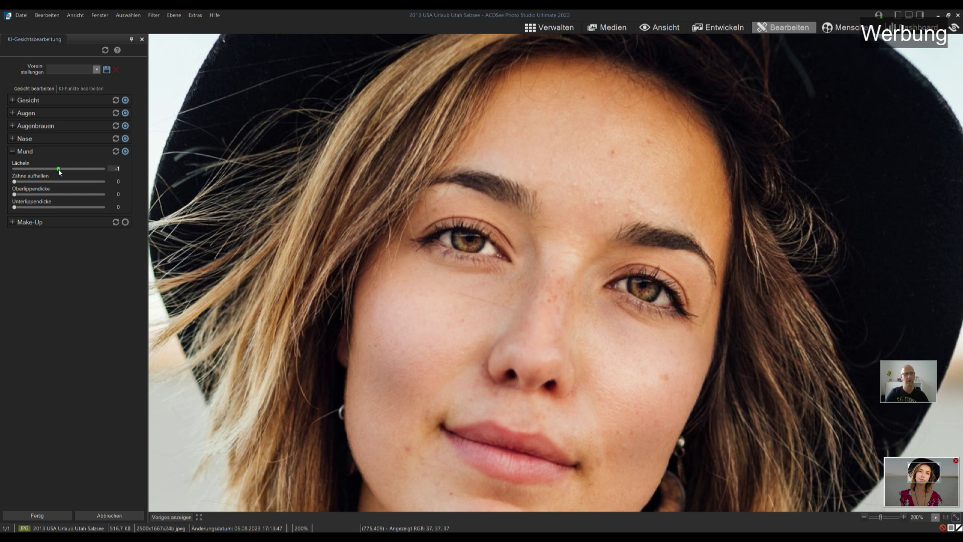
mouse_move(59, 169)
left_mouse_down()
mouse_move(14, 169)
mouse_move(67, 166)
left_mouse_up()
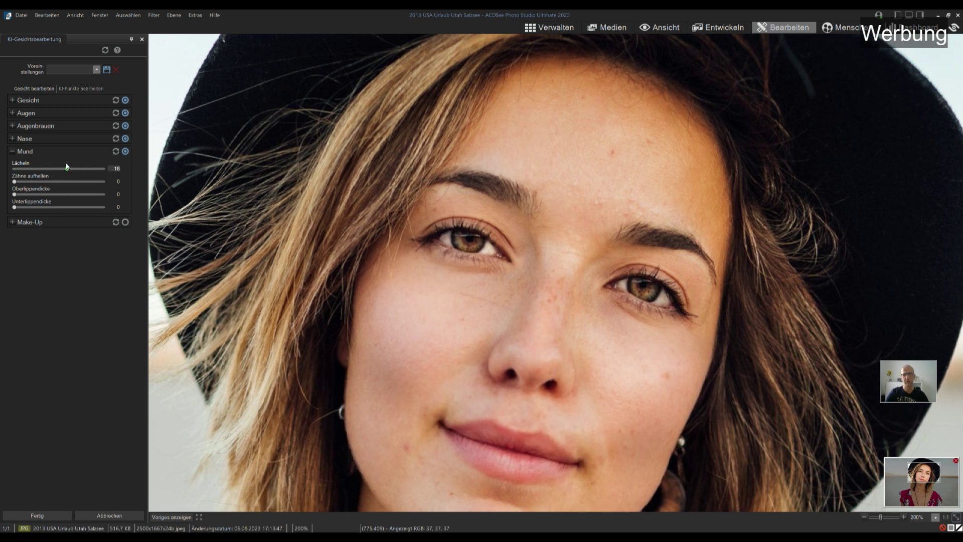
double_click(67, 167)
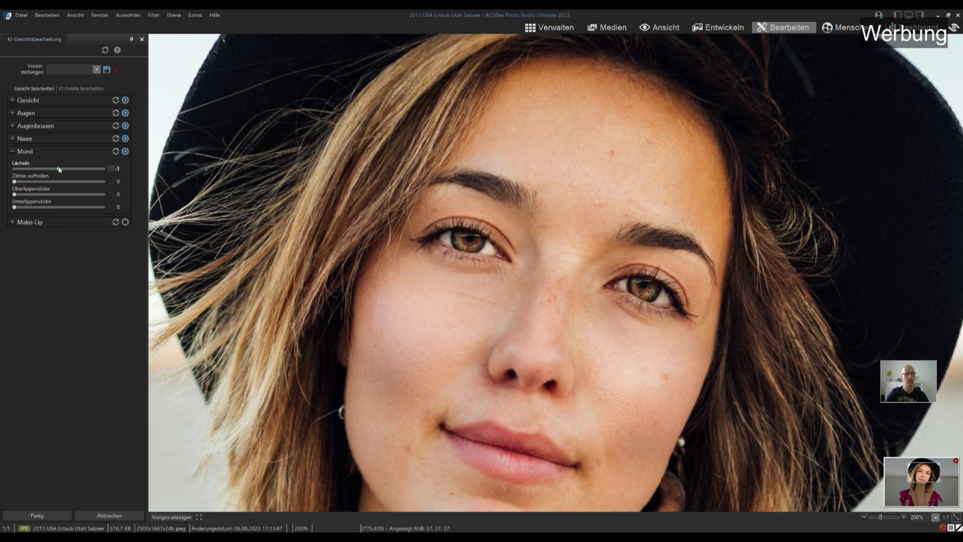
left_click_drag(59, 169, 64, 171)
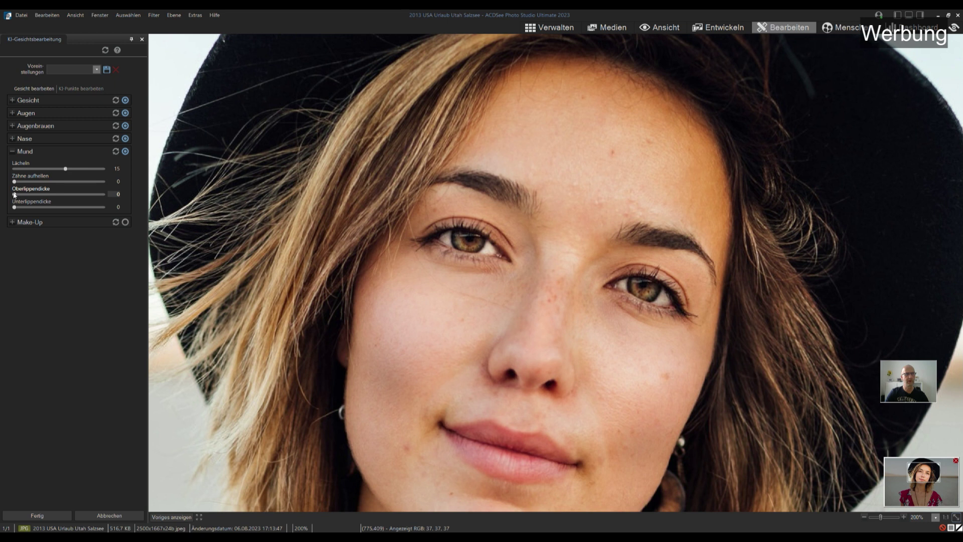
left_click(14, 194)
left_click_drag(15, 195, 26, 196)
left_click_drag(16, 209, 38, 219)
Step: Compare the mouth edits, raise Lächeln to 20, and collapse the Mund section
left_click(125, 152)
left_click(125, 151)
left_click(125, 151)
left_click_drag(66, 170, 69, 169)
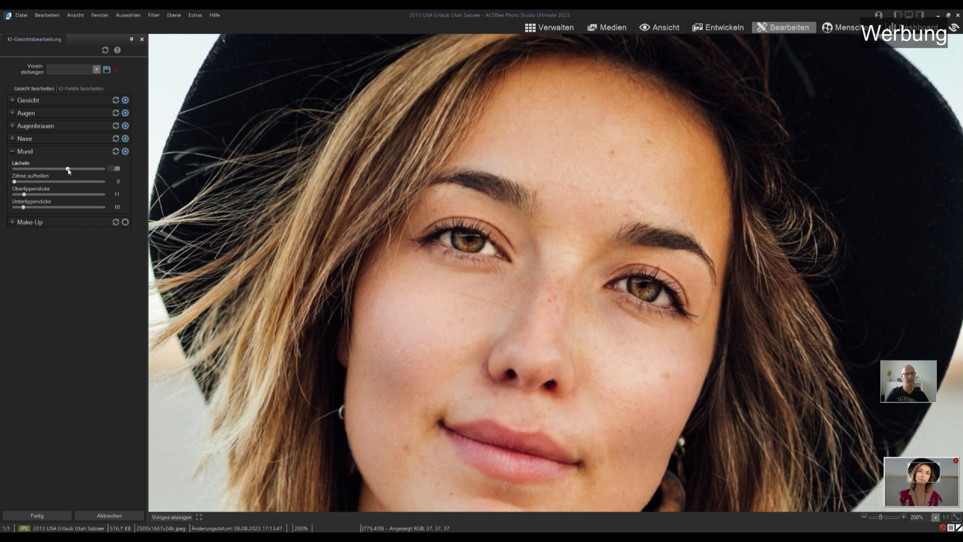
left_click(125, 151)
left_click(12, 151)
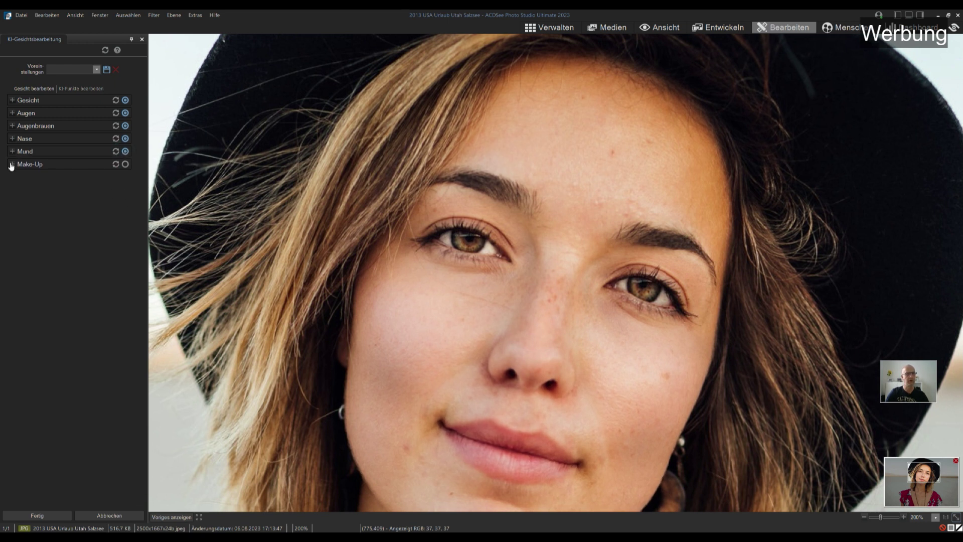
Step: In Make-Up, set Lippensättigung 25, Röte 49, Oberer Lidschatten 30 and Unterer Lidschatten 15
left_click(12, 164)
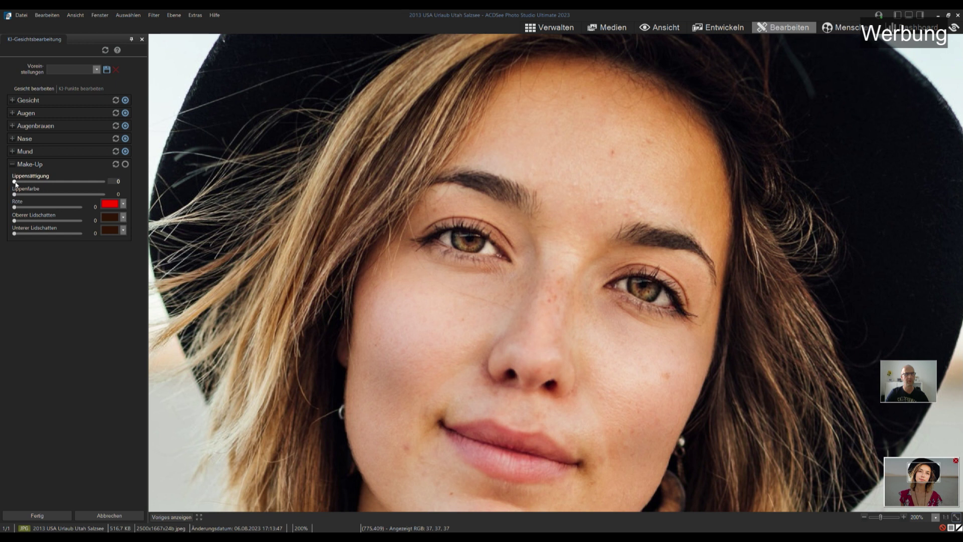
left_click_drag(15, 181, 35, 181)
left_click_drag(14, 194, 2, 197)
left_click_drag(14, 206, 28, 207)
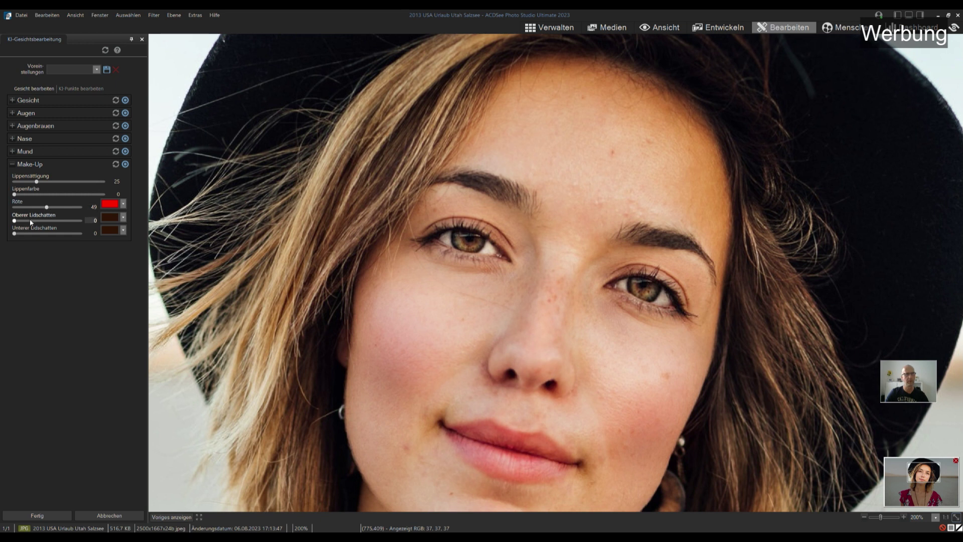
left_click_drag(15, 220, 35, 220)
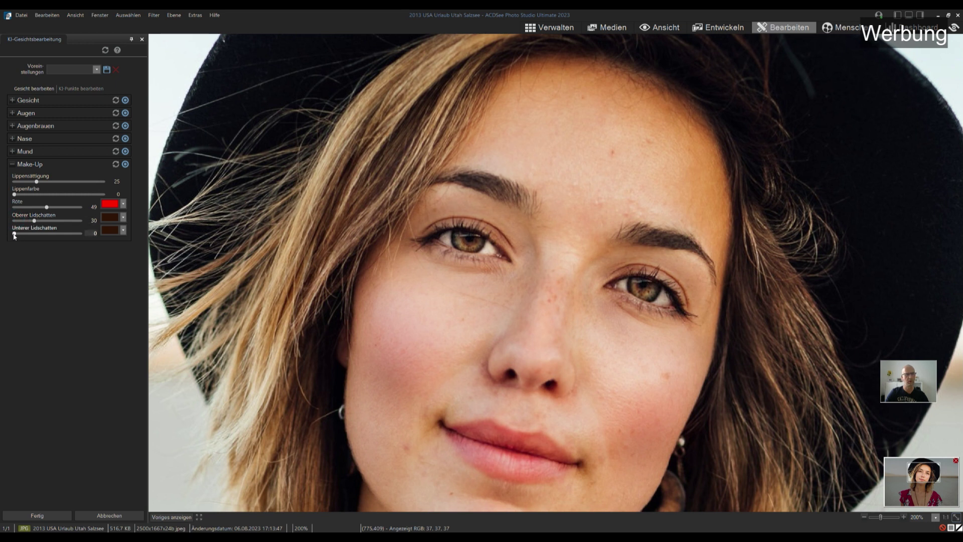
left_click_drag(14, 233, 25, 233)
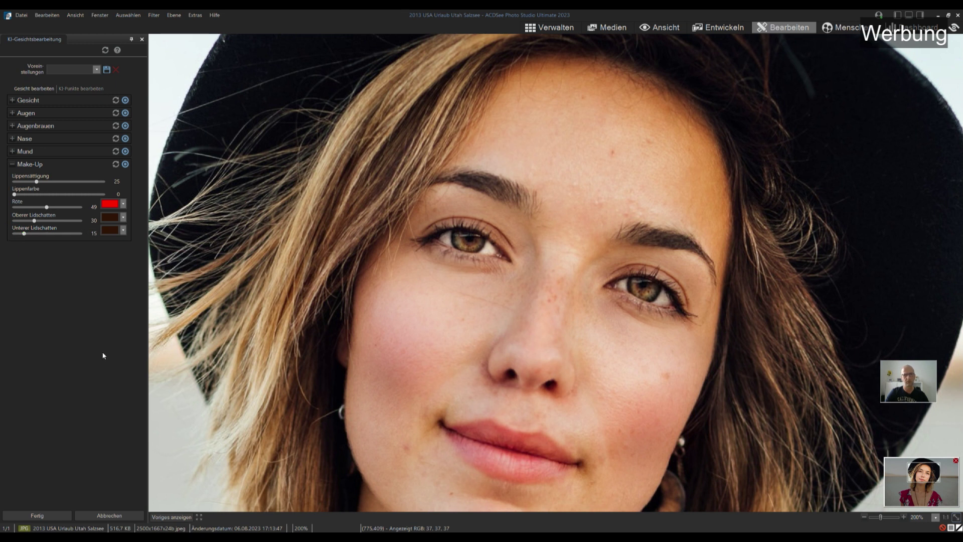
Step: Compare the face with and without make-up, then collapse the Make-Up section
left_click(125, 164)
left_click(125, 164)
left_click(126, 165)
left_click(12, 164)
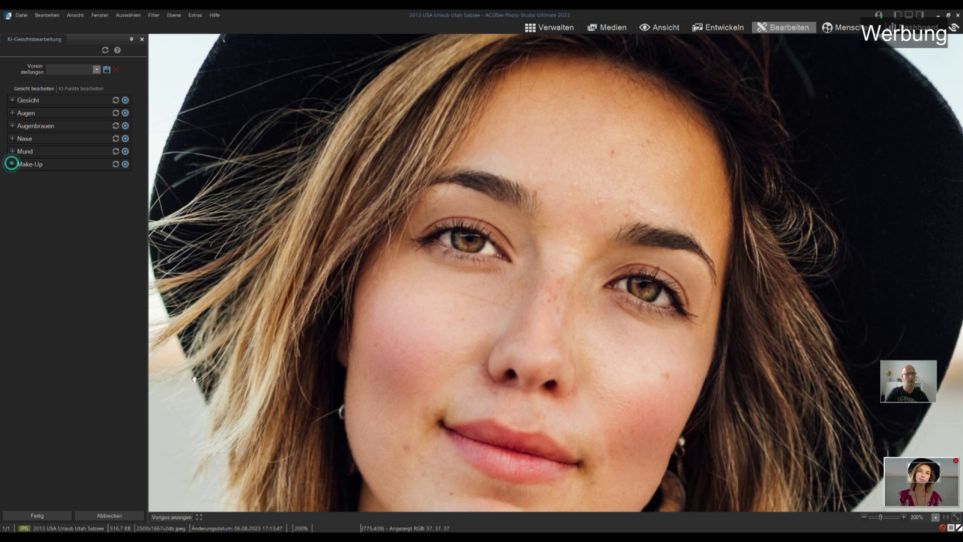
Step: Fit the portrait to the window and compare with the original. Lower the Röte blush from 49 to about 37
left_click(957, 517)
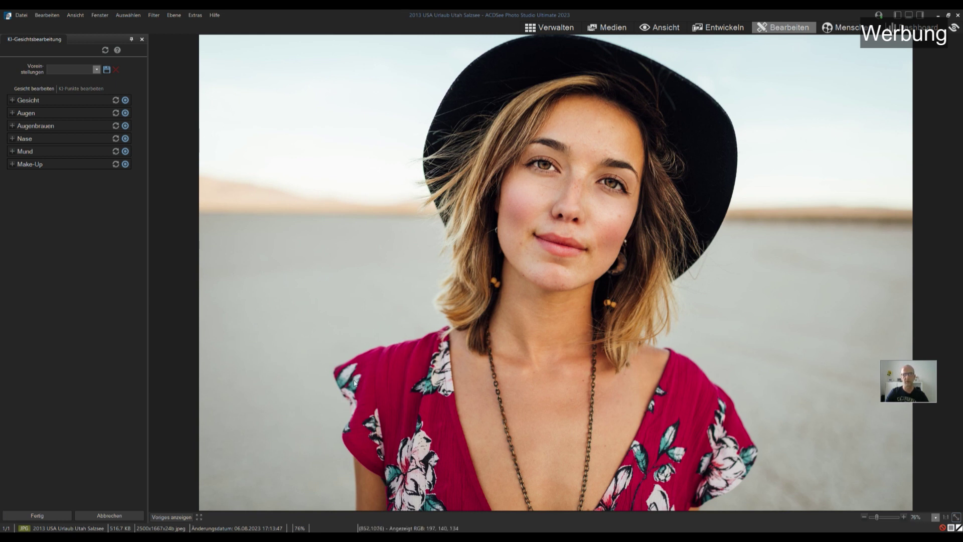
left_click(184, 517)
left_click(12, 164)
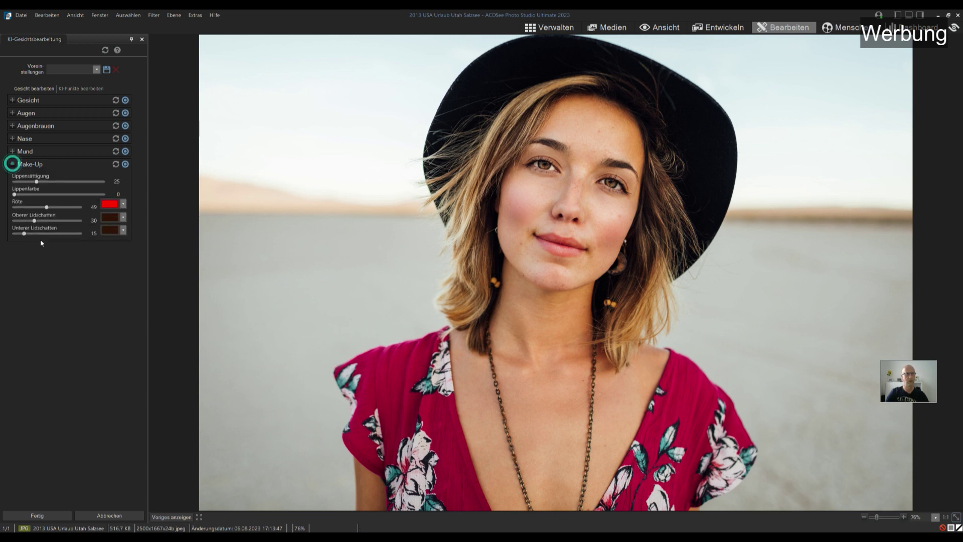
left_click_drag(48, 207, 40, 207)
left_click(12, 164)
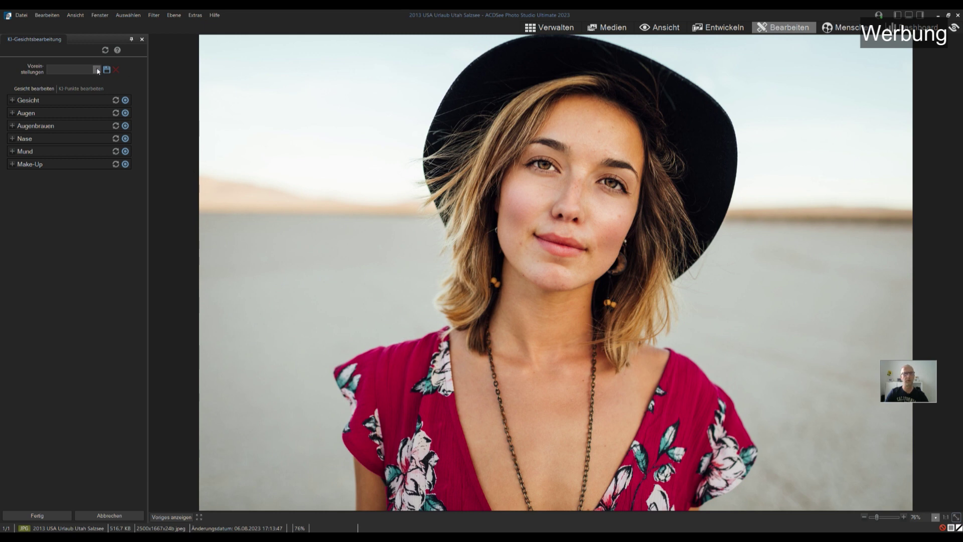
Step: Confirm the KI-Gesichtsbearbeitung changes with Fertig
left_click(54, 515)
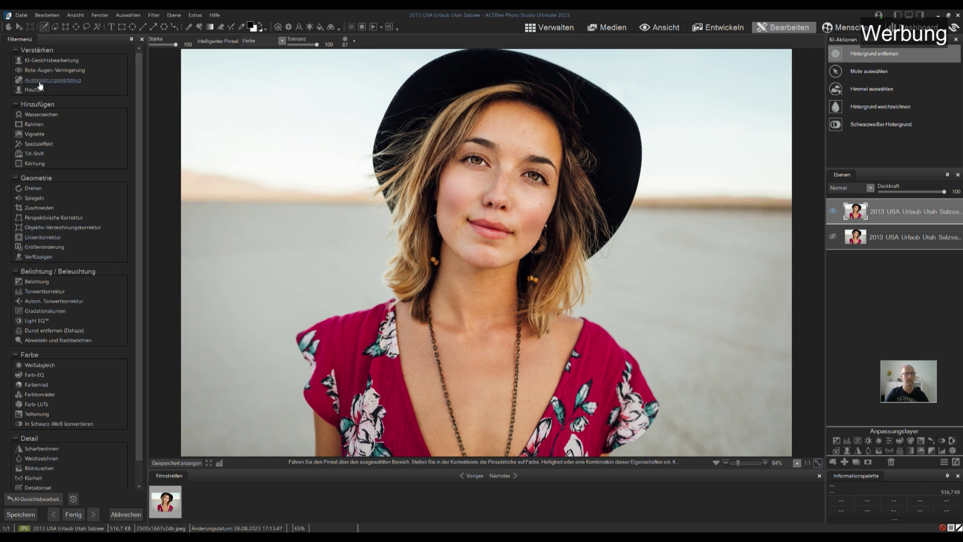
Step: Zoom to 200%, pan to the eyes and nose, and open the Ausbesserungswerkzeug
left_click(798, 463)
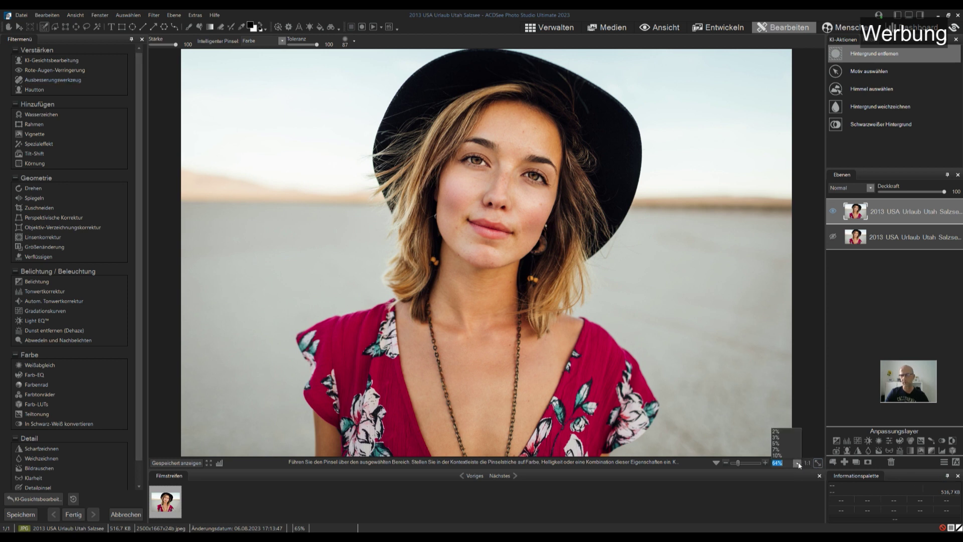
left_click(800, 389)
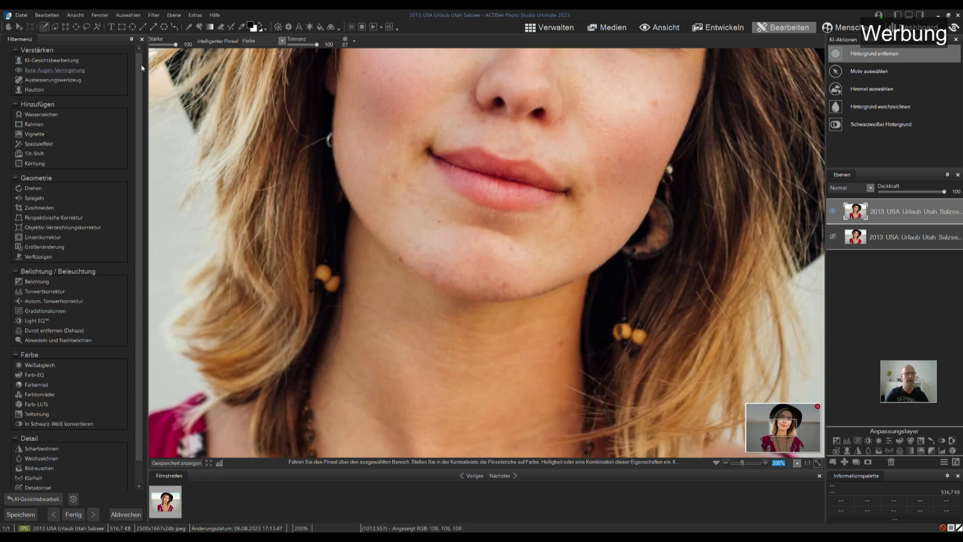
left_click(9, 28)
left_click_drag(499, 200, 459, 476)
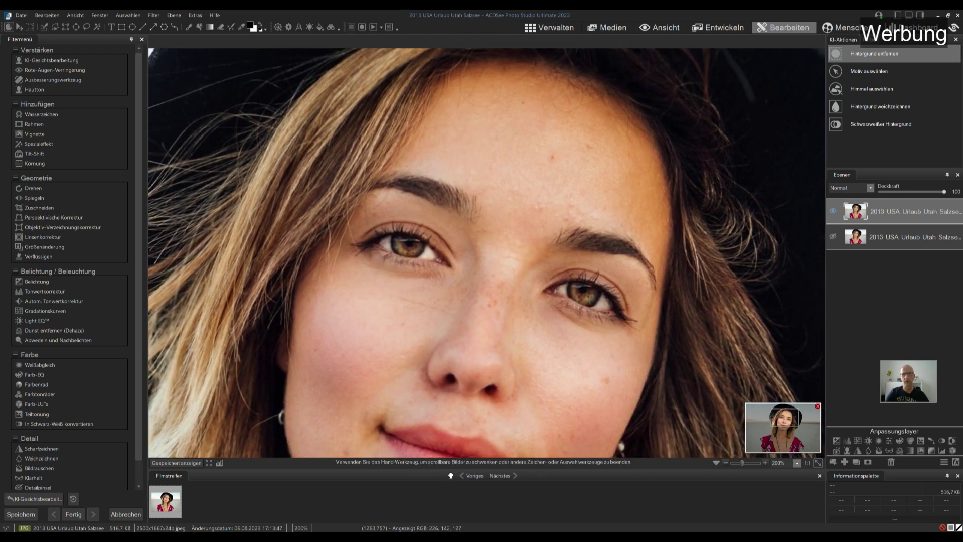
left_click(50, 80)
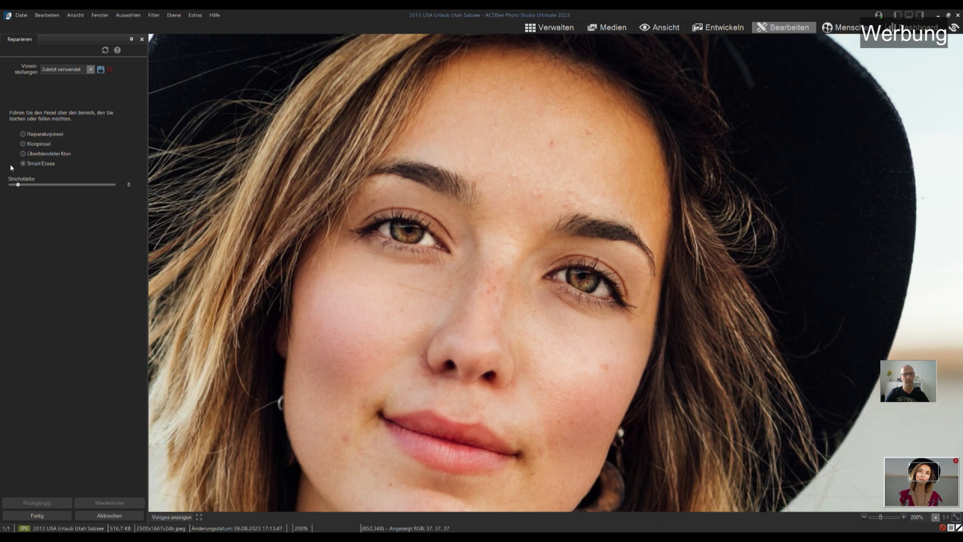
Step: Smart-erase two forehead blemishes and the blemishes beneath the eye
scroll(551, 138, "down", 2)
left_click(554, 143)
scroll(399, 157, "up", 1)
scroll(529, 93, "down", 2)
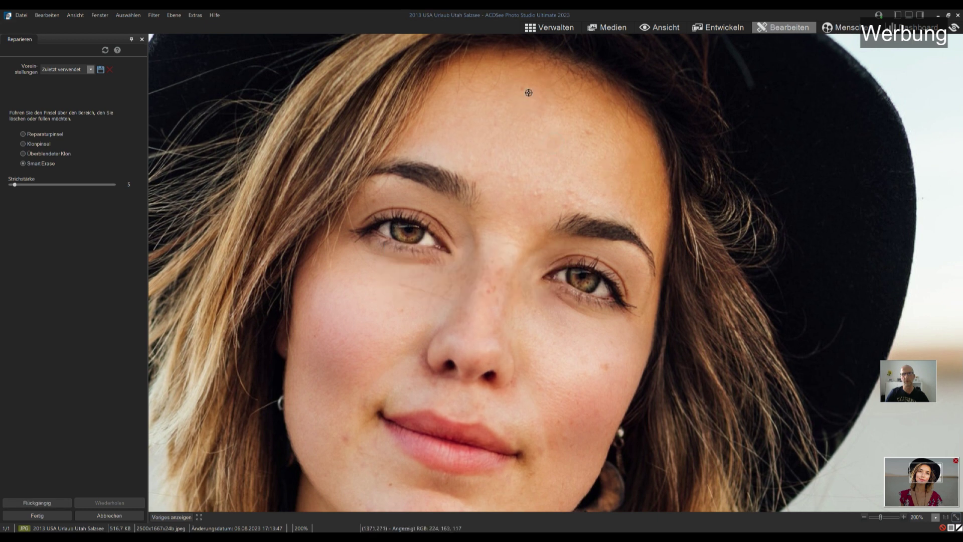
left_click(522, 89)
left_click_drag(357, 251, 449, 299)
Step: Erase spots on the cheeks, mouth corner, chin, beside the nose and above the lip
left_click(607, 366)
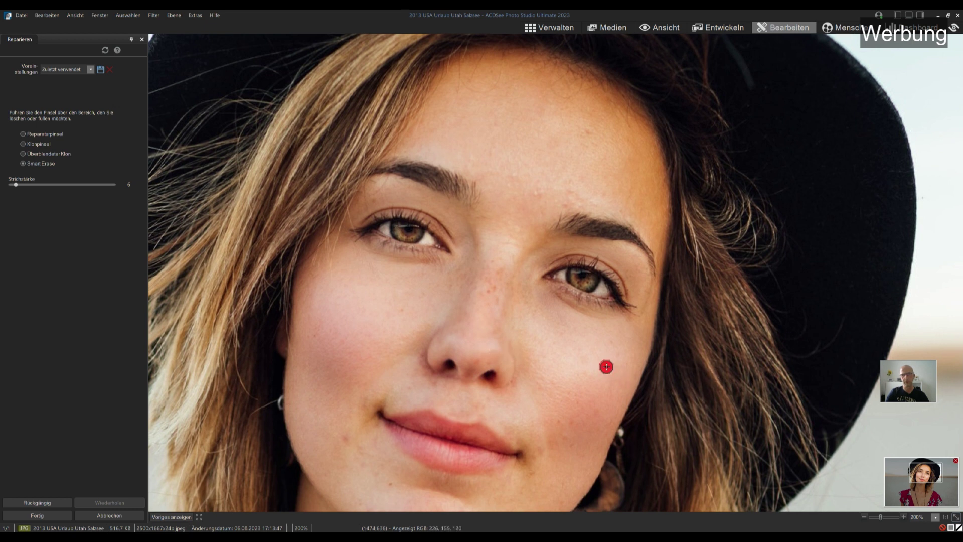
left_click(534, 458)
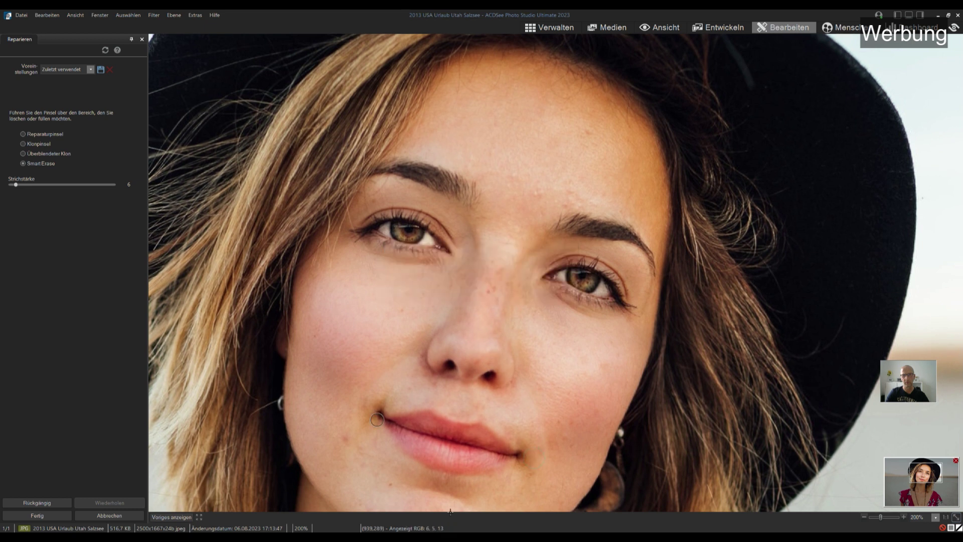
left_click(540, 454)
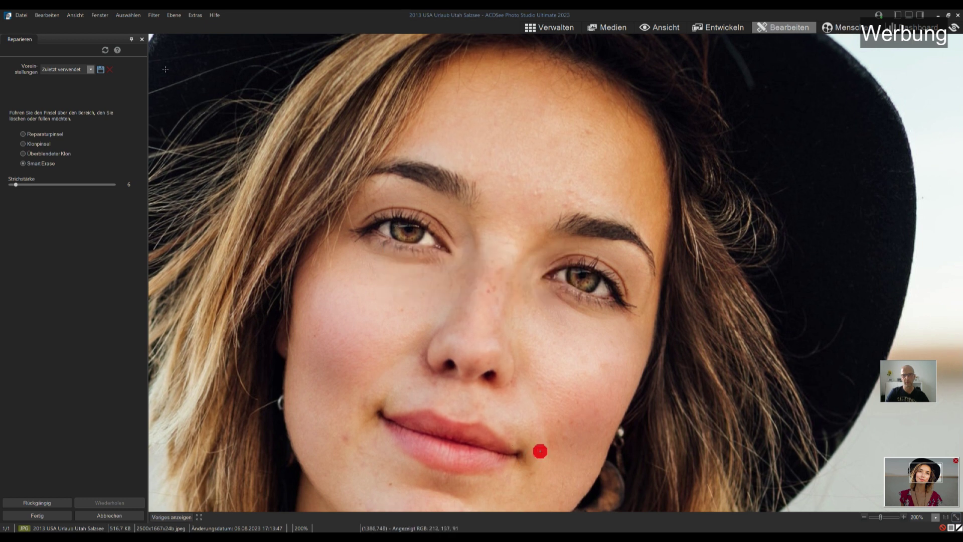
left_click(343, 442)
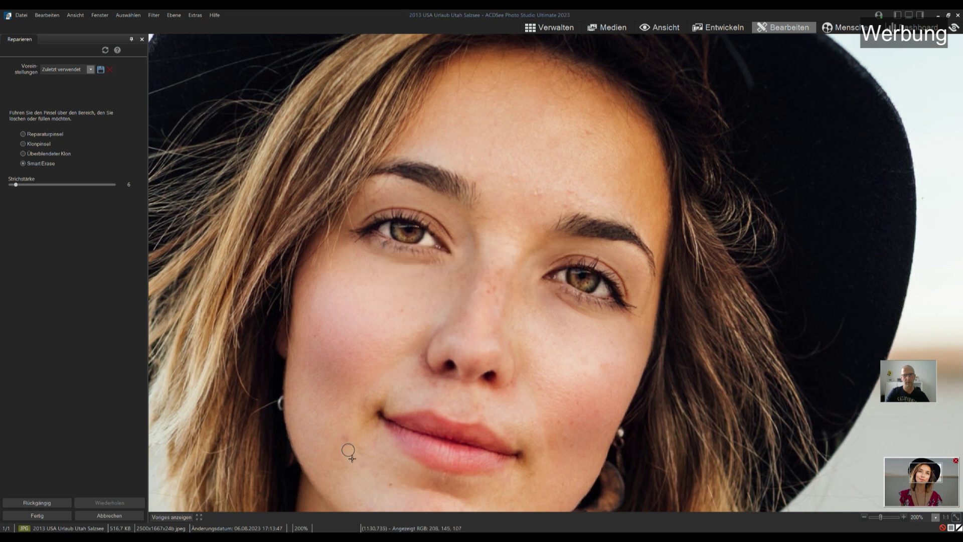
left_click(390, 484)
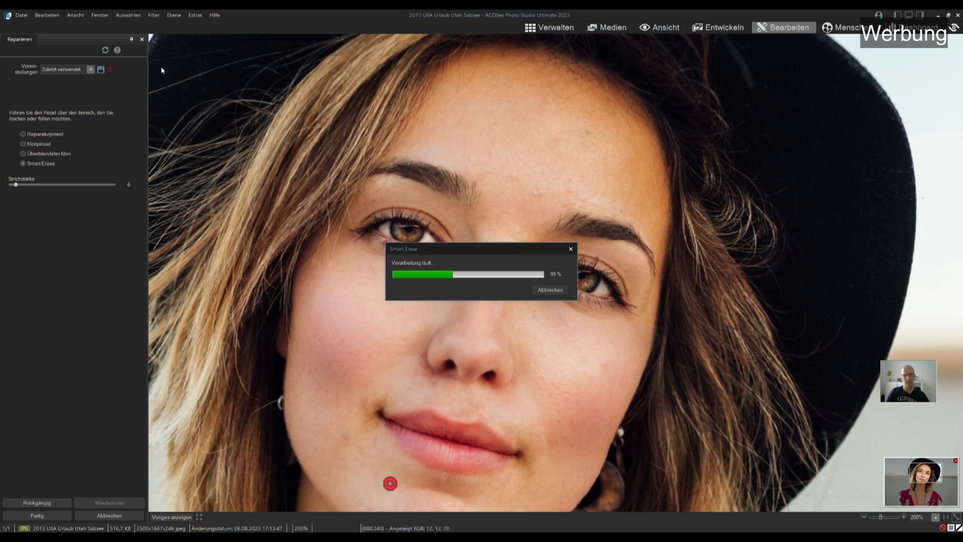
left_click(401, 310)
left_click(414, 375)
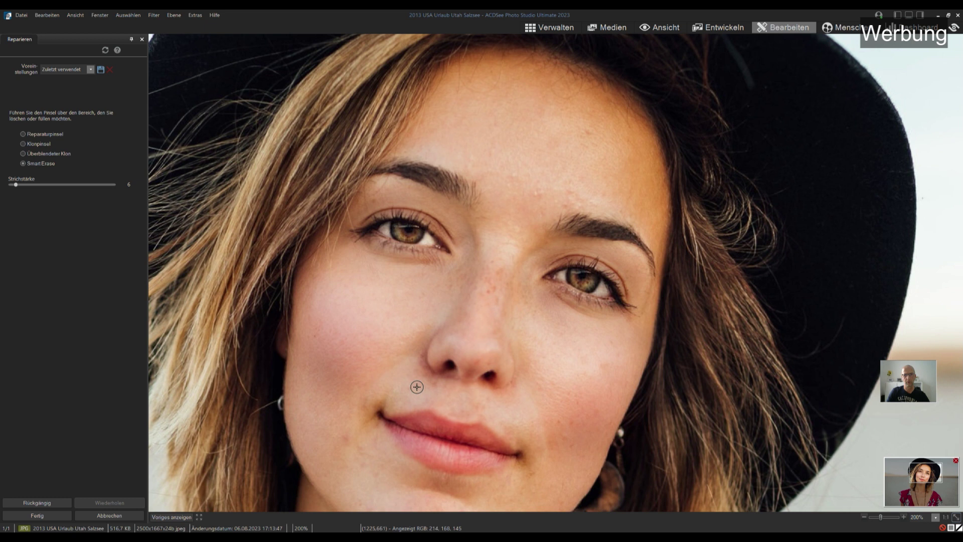
left_click(410, 388)
Step: Erase the remaining small blemishes on the forehead
left_click(567, 202)
left_click(536, 193)
left_click(590, 133)
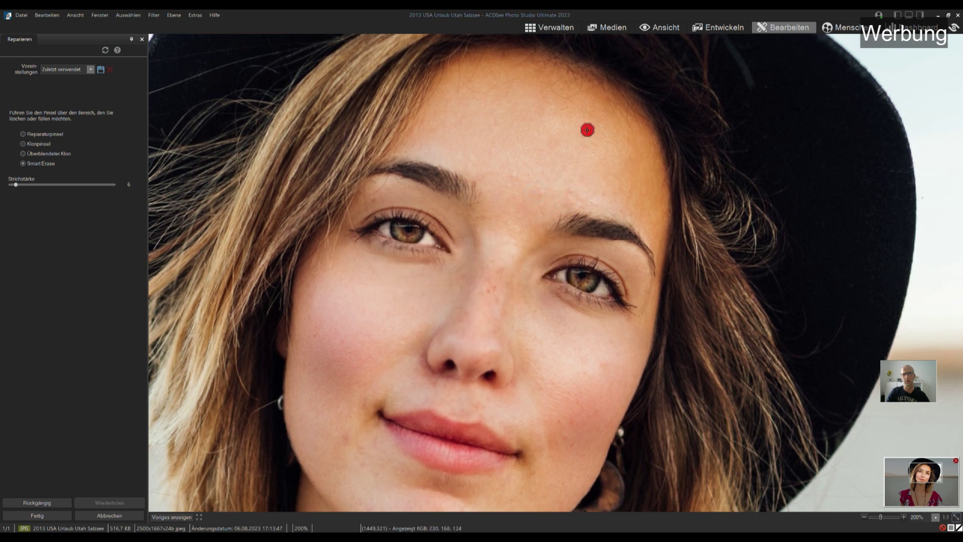
left_click(596, 142)
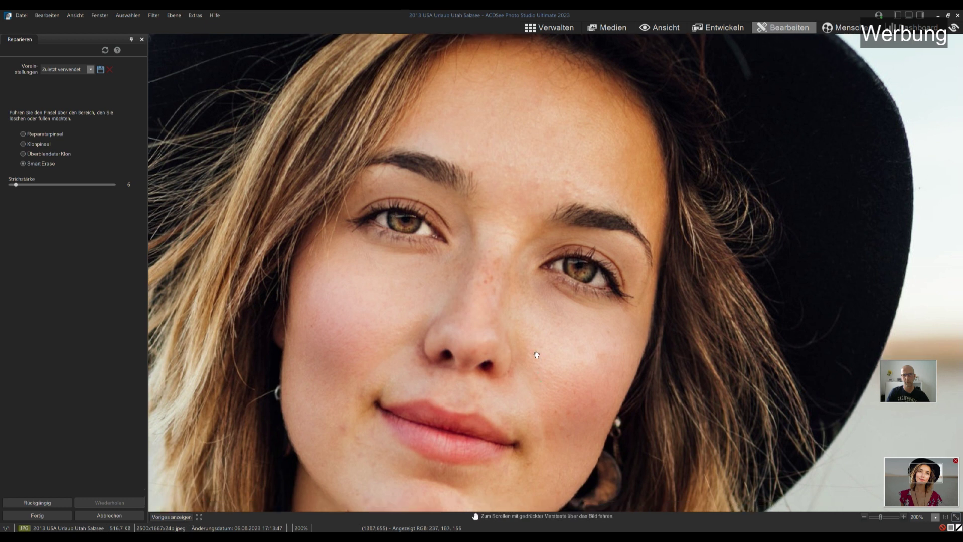
Step: Erase the remaining chin spots and the blemish beside the mouth corner
left_click_drag(543, 382, 581, 346)
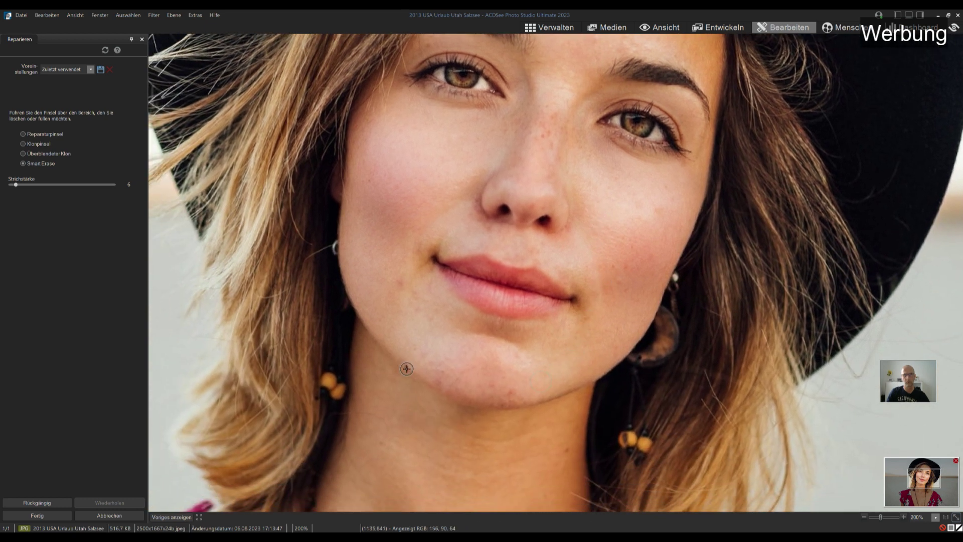
left_click(406, 367)
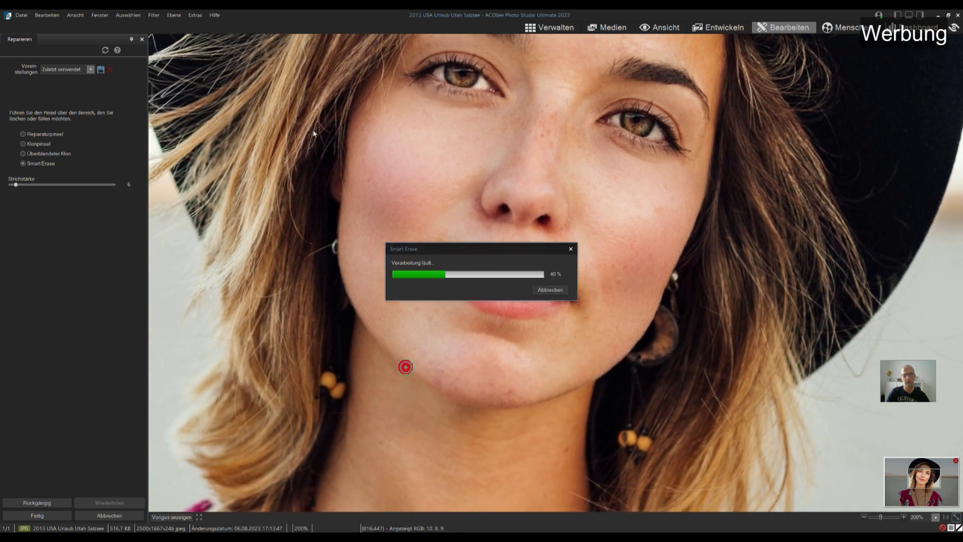
left_click(495, 385)
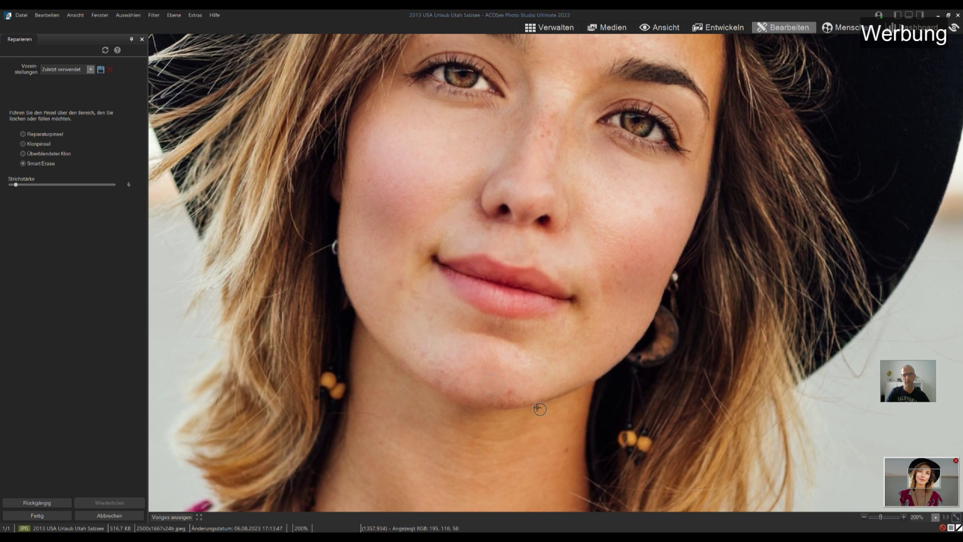
left_click(512, 394)
left_click(399, 280)
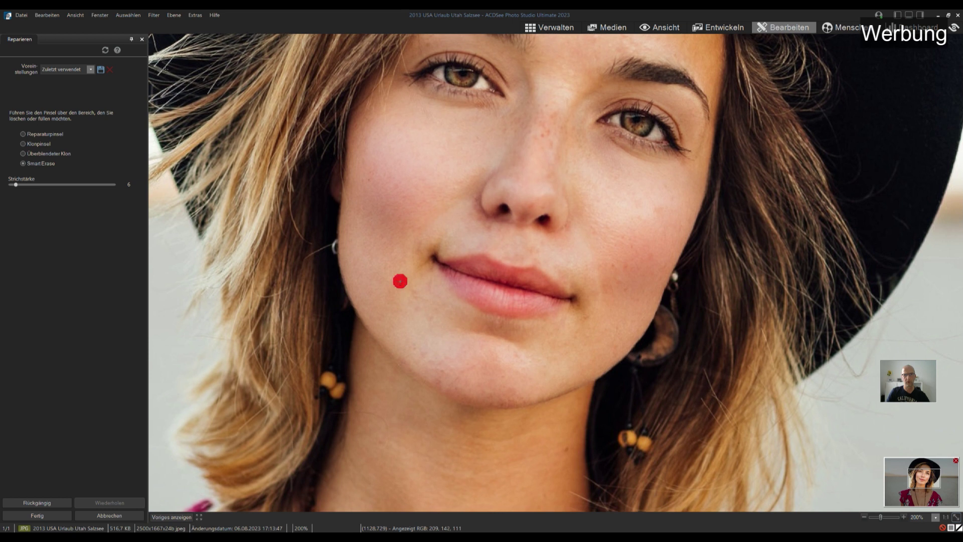
left_click(418, 310)
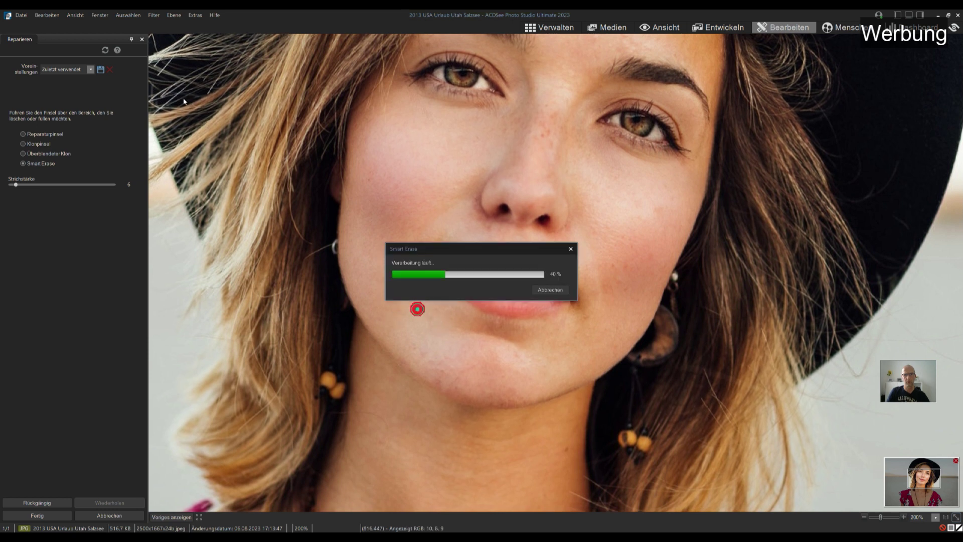
left_click(431, 318)
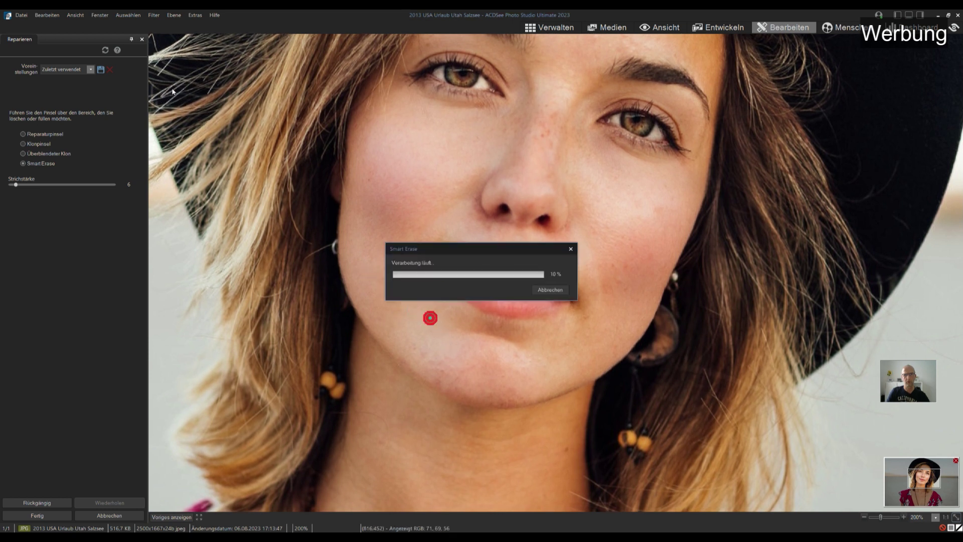
Step: Erase the cheek spot and the spot beside the lip corner, fit the photo, and apply the repairs
left_click(616, 265)
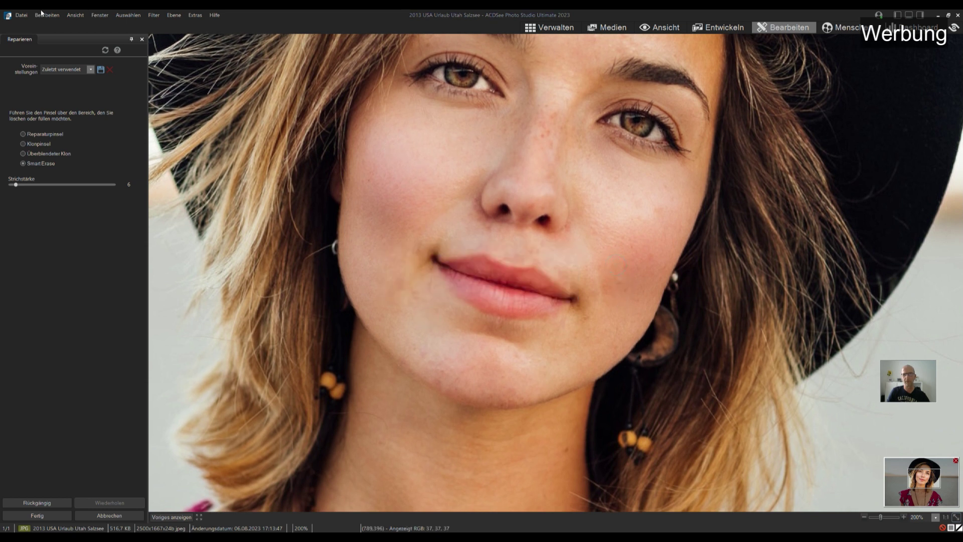
left_click(571, 319)
left_click(956, 518)
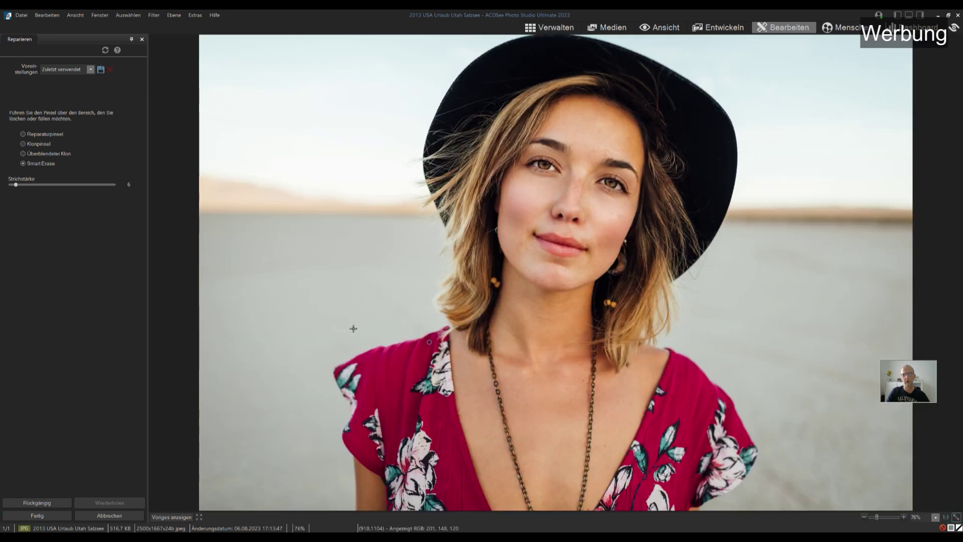
left_click(44, 518)
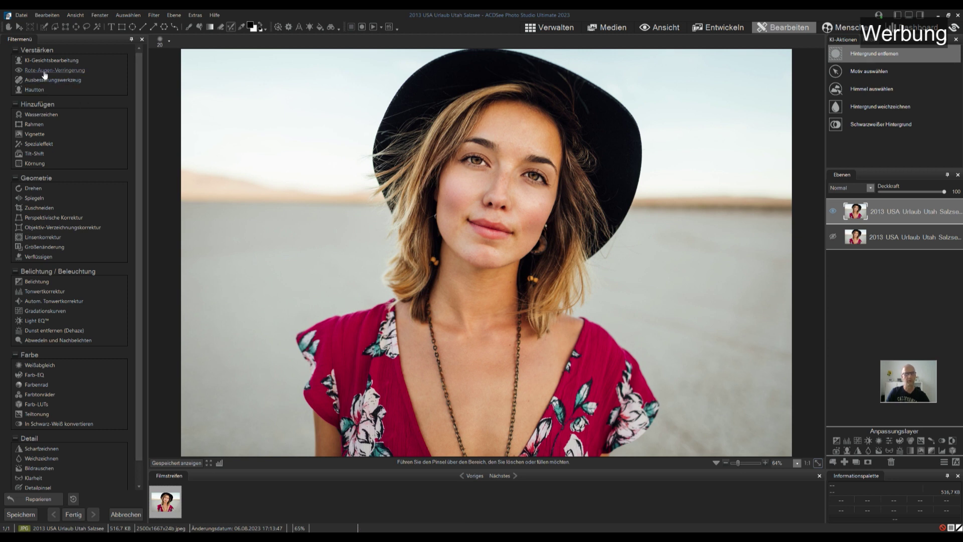
Step: Open the Hautton filter, zoom to 150%, and pan up to the eyes and hat
left_click(34, 90)
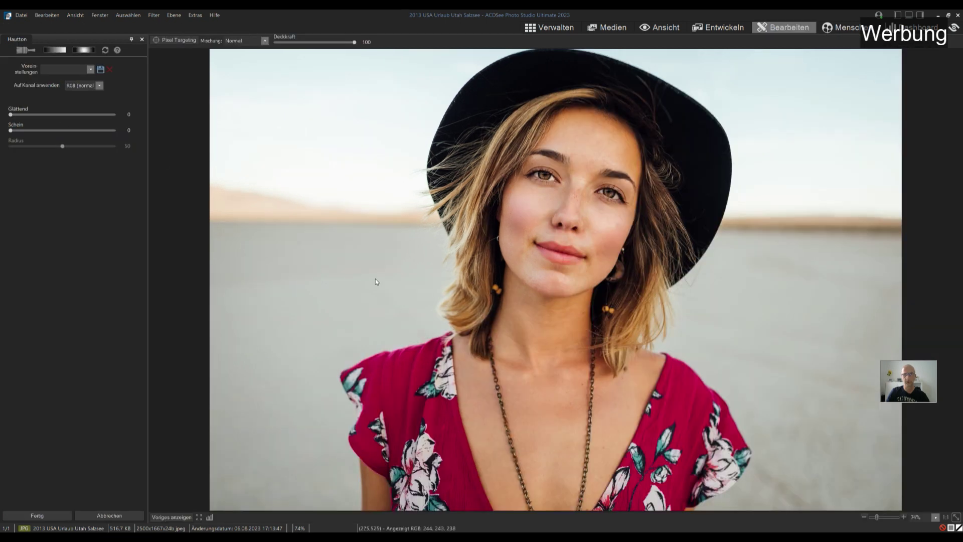
left_click(936, 518)
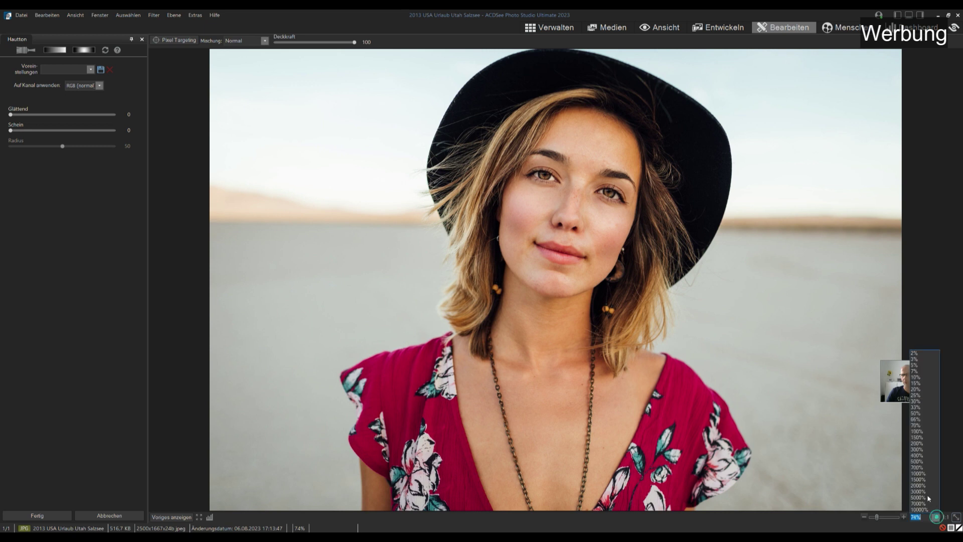
left_click(924, 437)
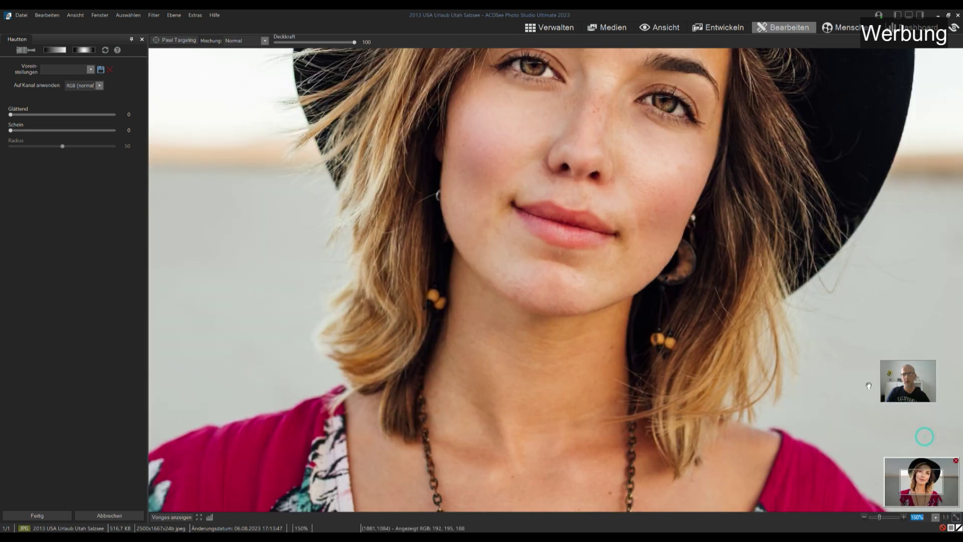
left_click_drag(656, 227, 583, 390)
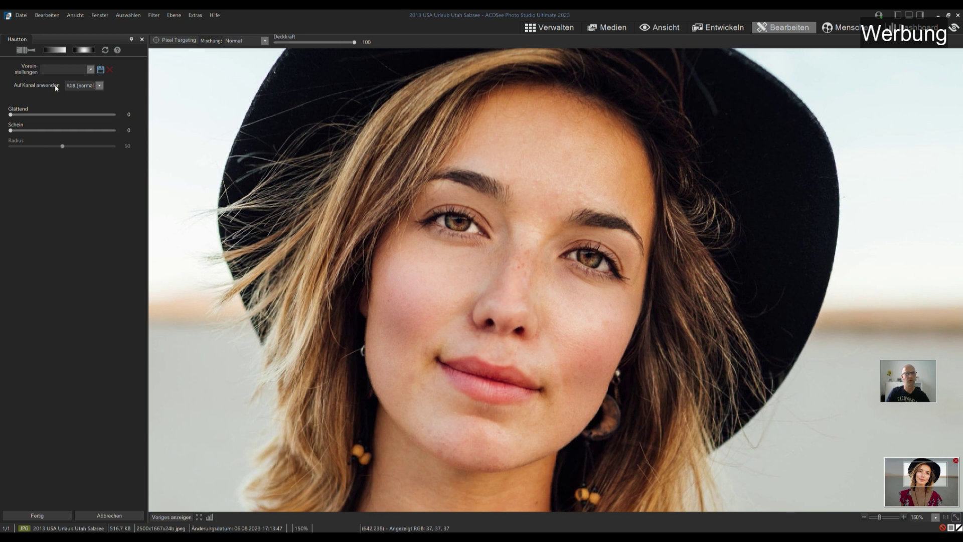
Step: Keep the RGB channel and preview strong skin smoothing with the Glättend slider
left_click(99, 86)
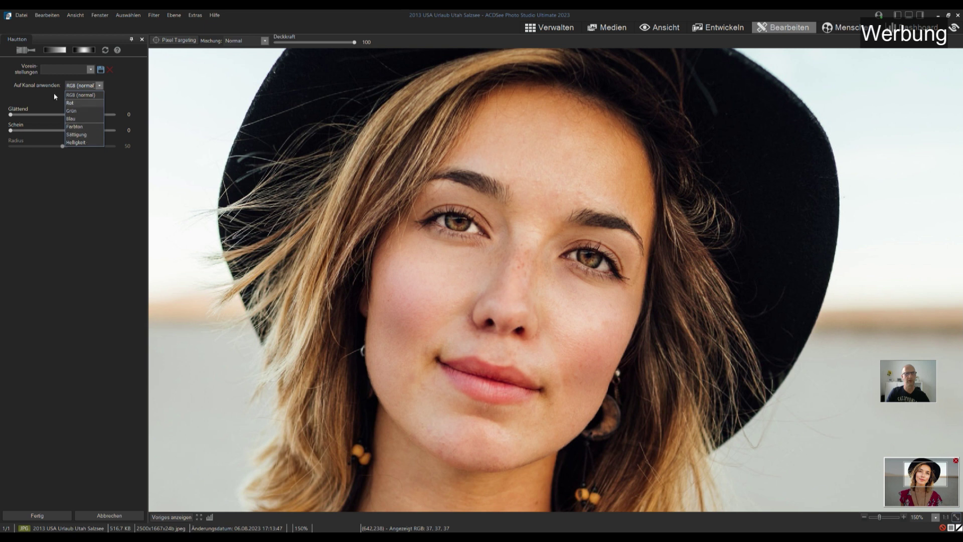
left_click(80, 96)
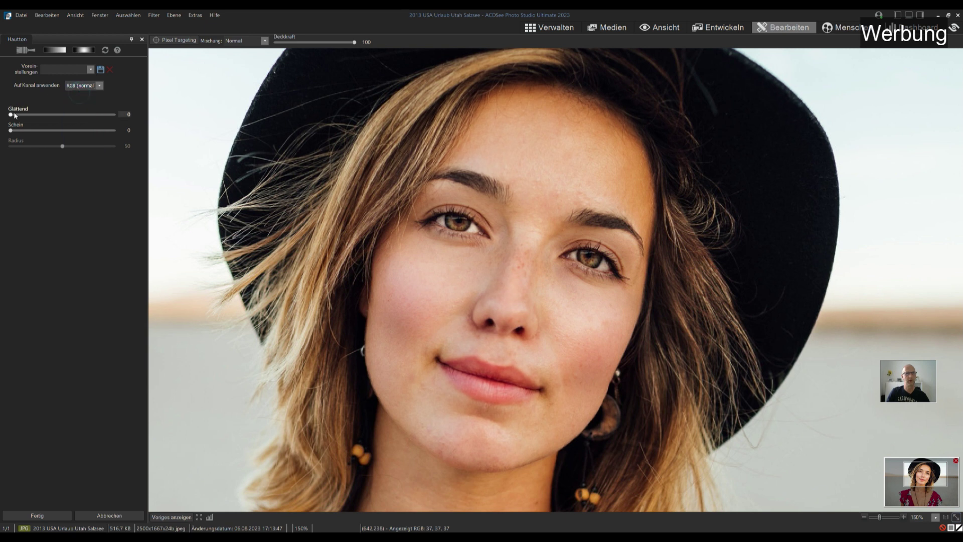
left_click_drag(12, 116, 22, 120)
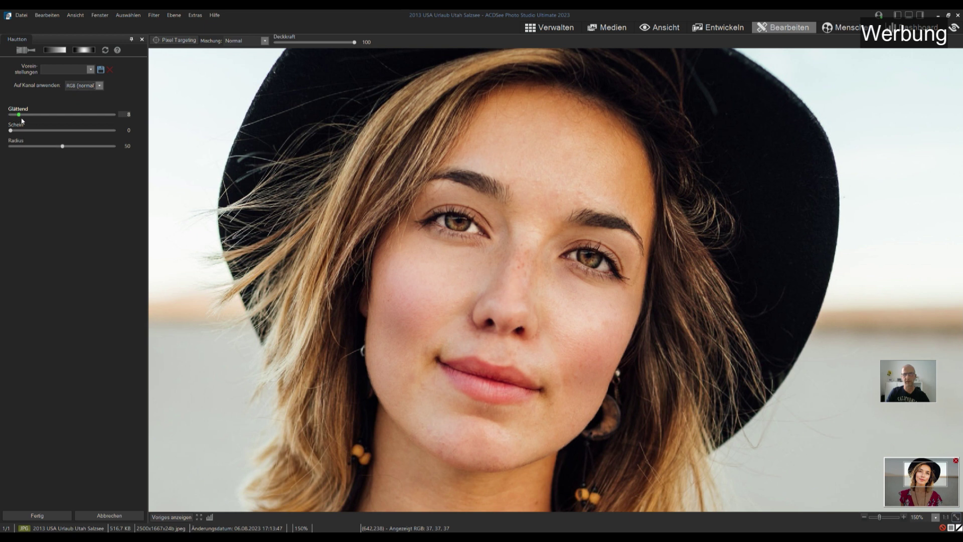
mouse_move(86, 133)
left_mouse_down()
mouse_move(124, 141)
mouse_move(62, 115)
mouse_move(29, 126)
left_mouse_up()
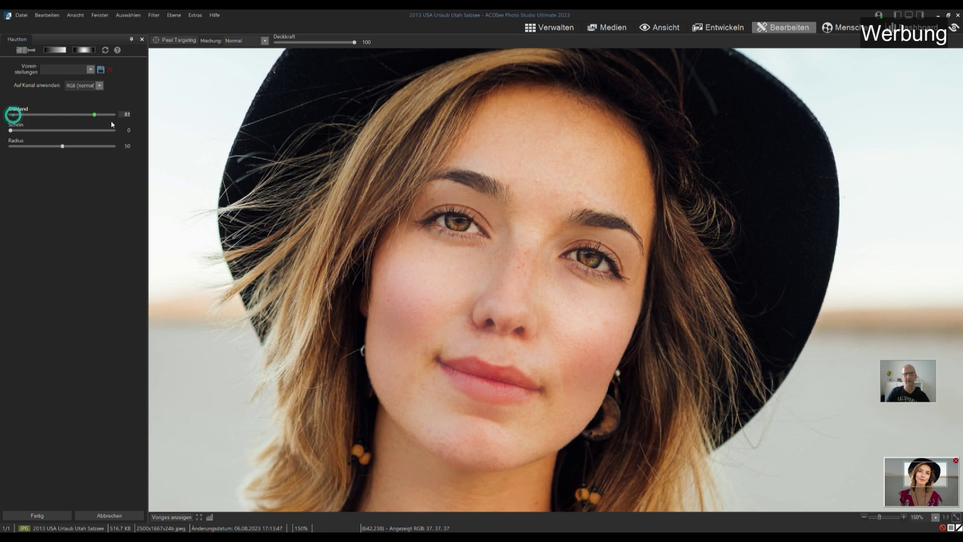
left_click_drag(11, 115, 106, 115)
Step: In brush mode with Intelligenter Pinsel off, paint the mask over the facial skin, avoiding eyes, brows and lips
left_click(23, 51)
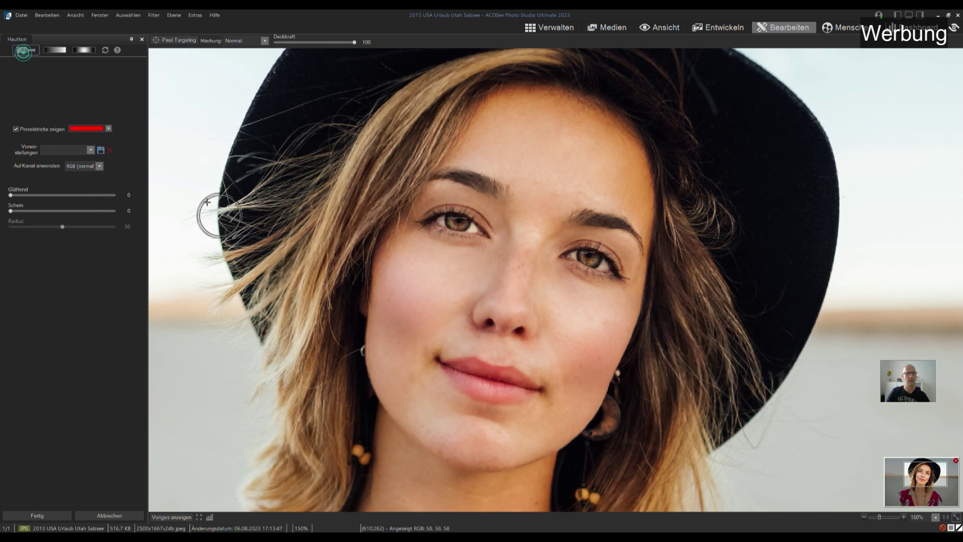
left_click(109, 107)
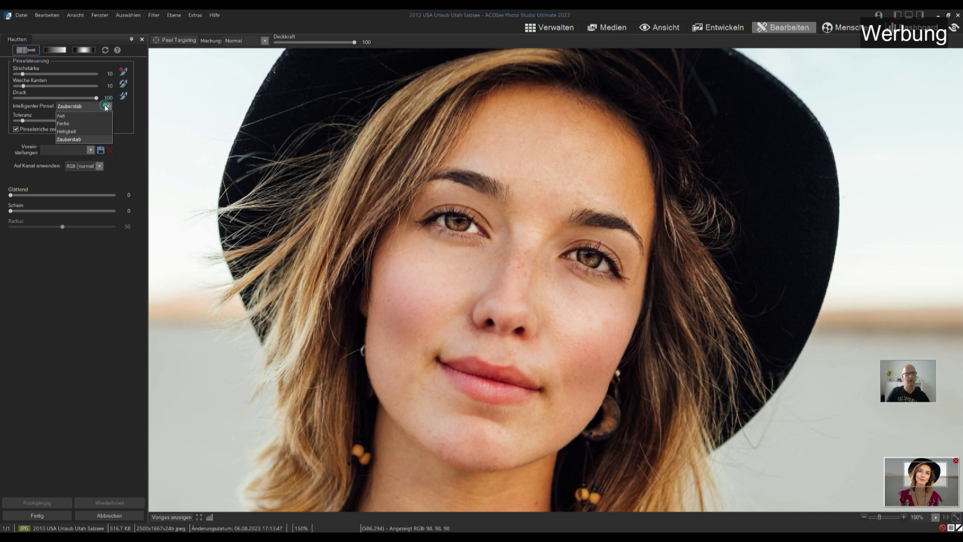
left_click(95, 119)
mouse_move(510, 121)
left_mouse_down()
mouse_move(497, 159)
mouse_move(533, 192)
mouse_move(505, 124)
mouse_move(592, 113)
mouse_move(646, 210)
mouse_move(592, 166)
mouse_move(559, 157)
mouse_move(547, 199)
mouse_move(604, 186)
mouse_move(591, 172)
mouse_move(544, 219)
mouse_move(548, 286)
mouse_move(618, 311)
mouse_move(620, 334)
mouse_move(577, 426)
mouse_move(482, 450)
mouse_move(381, 381)
mouse_move(393, 246)
mouse_move(408, 279)
mouse_move(504, 269)
mouse_move(419, 264)
mouse_move(400, 329)
mouse_move(434, 408)
mouse_move(544, 422)
mouse_move(585, 379)
mouse_move(430, 315)
mouse_move(458, 281)
mouse_move(541, 301)
mouse_move(570, 333)
mouse_move(537, 301)
mouse_move(507, 311)
mouse_move(501, 295)
mouse_move(468, 316)
mouse_move(585, 339)
mouse_move(580, 301)
mouse_move(413, 251)
mouse_move(402, 254)
mouse_move(490, 294)
mouse_move(401, 333)
mouse_move(416, 374)
mouse_move(441, 402)
mouse_move(542, 422)
mouse_move(563, 393)
left_mouse_up()
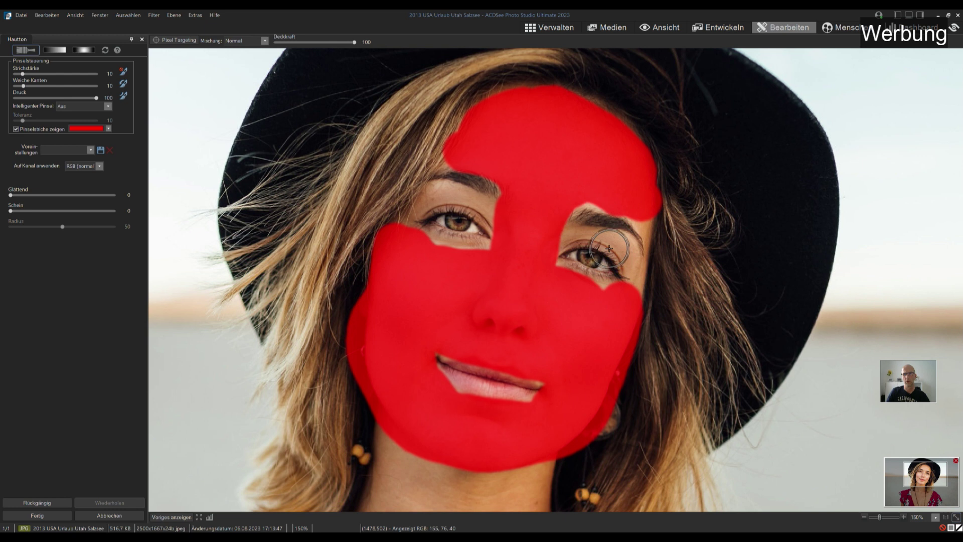
scroll(624, 242, "down", 6)
left_click(652, 230)
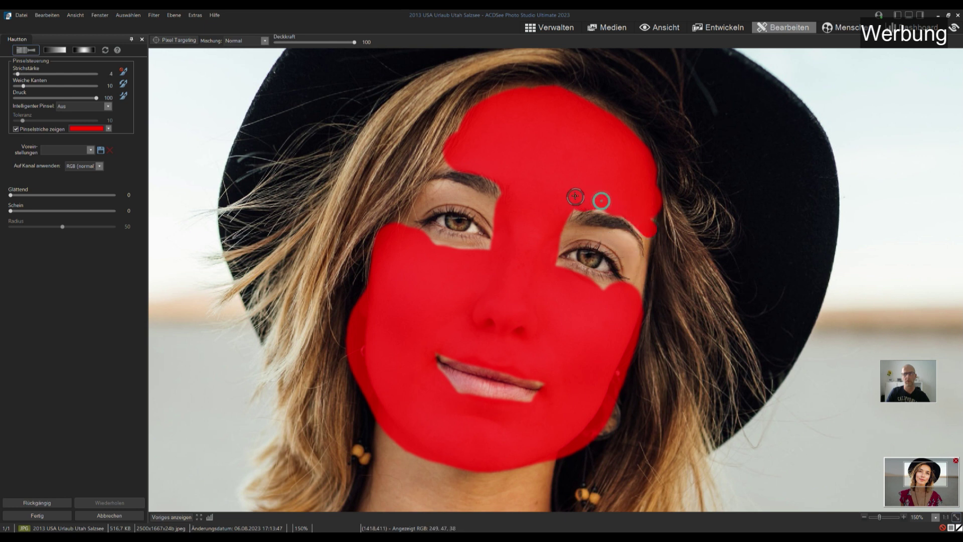
mouse_move(494, 216)
left_mouse_down()
mouse_move(457, 194)
mouse_move(421, 198)
left_mouse_up()
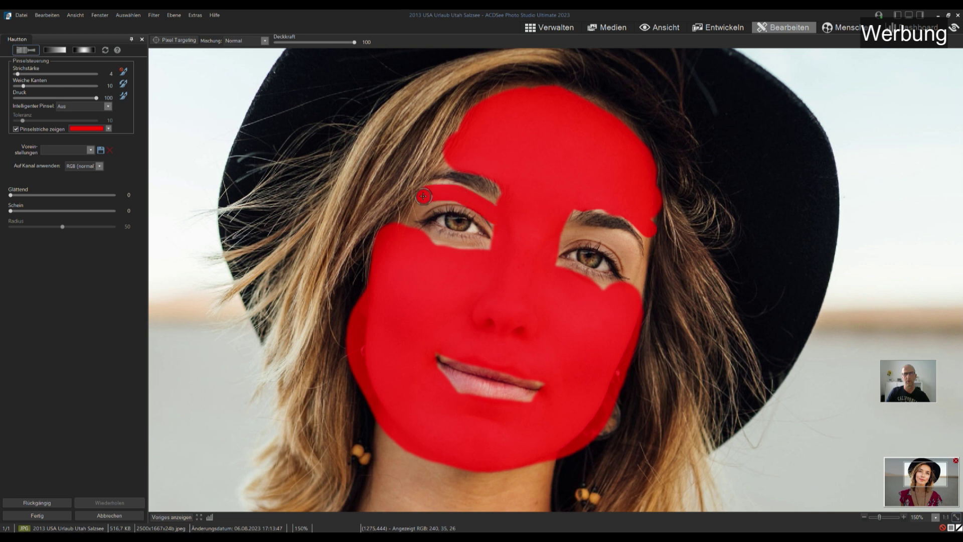
left_click_drag(548, 240, 615, 242)
key("ctrl+z")
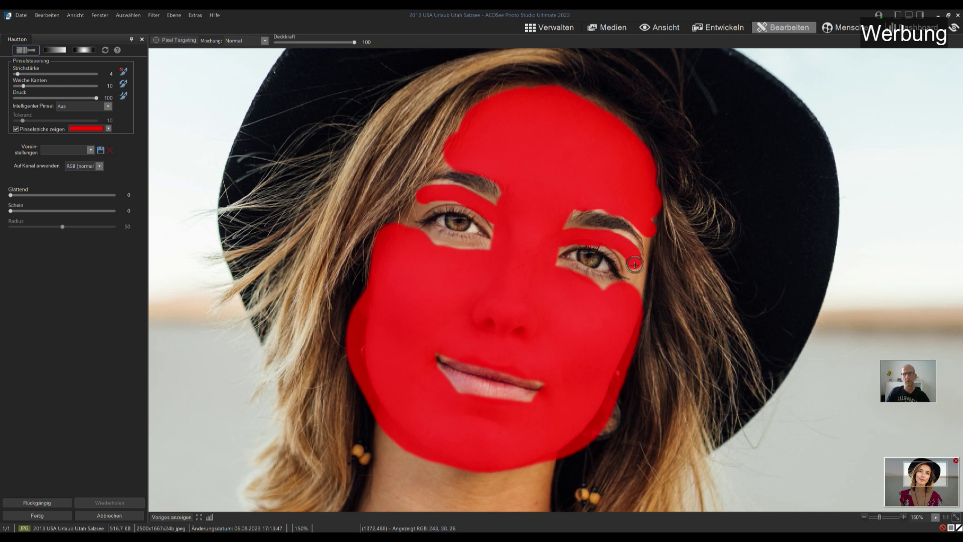
left_click_drag(426, 204, 425, 245)
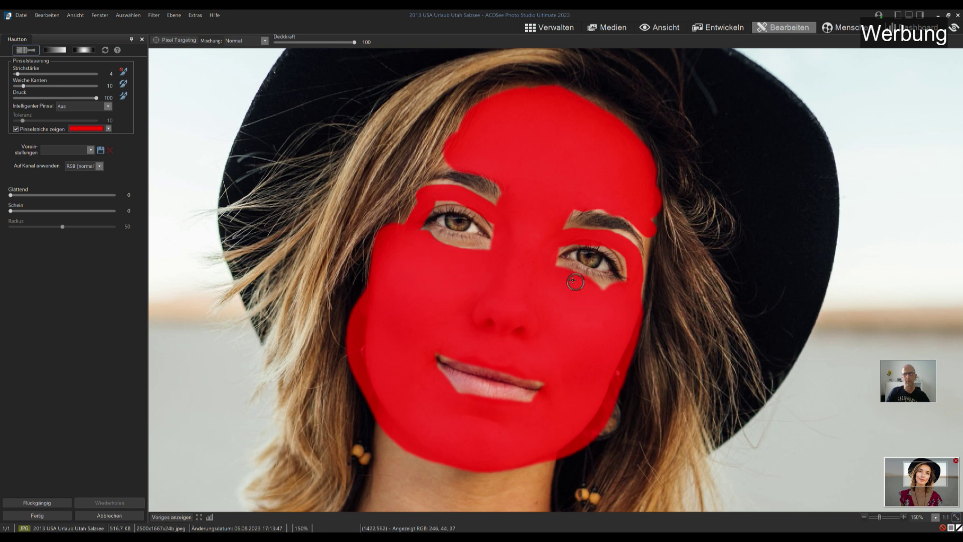
Step: Hide the brush strokes and set Glättend to 35 and Schein to 7
left_click(16, 128)
mouse_move(10, 195)
left_mouse_down()
mouse_move(76, 196)
mouse_move(79, 217)
mouse_move(48, 211)
left_mouse_up()
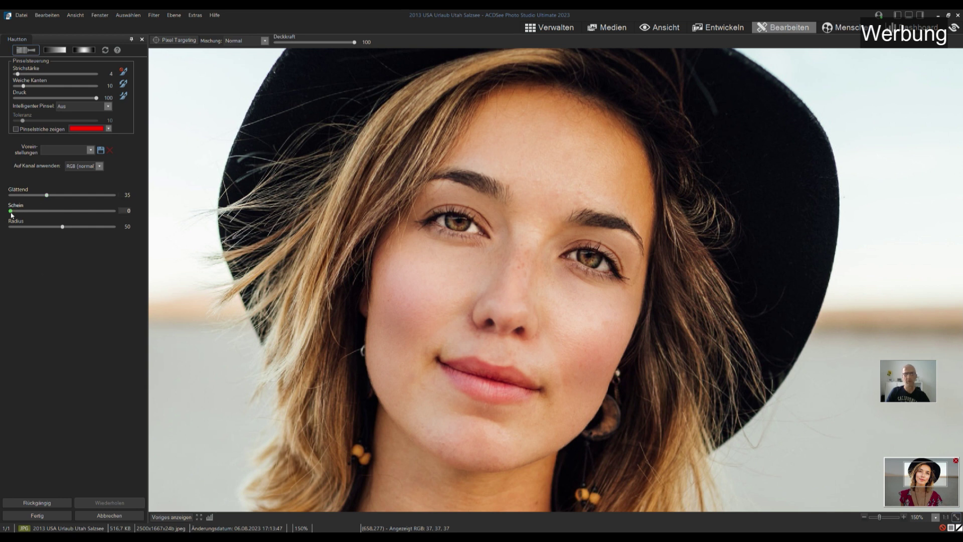
left_click_drag(33, 213, 17, 212)
Step: Apply the skin smoothing, fit the photo, and compare it with the unedited original
left_click(53, 516)
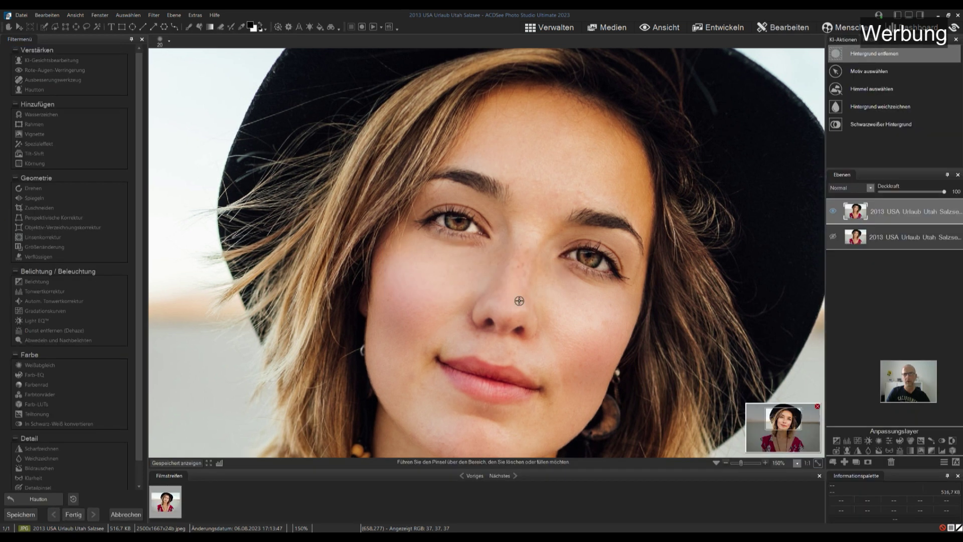
left_click(818, 463)
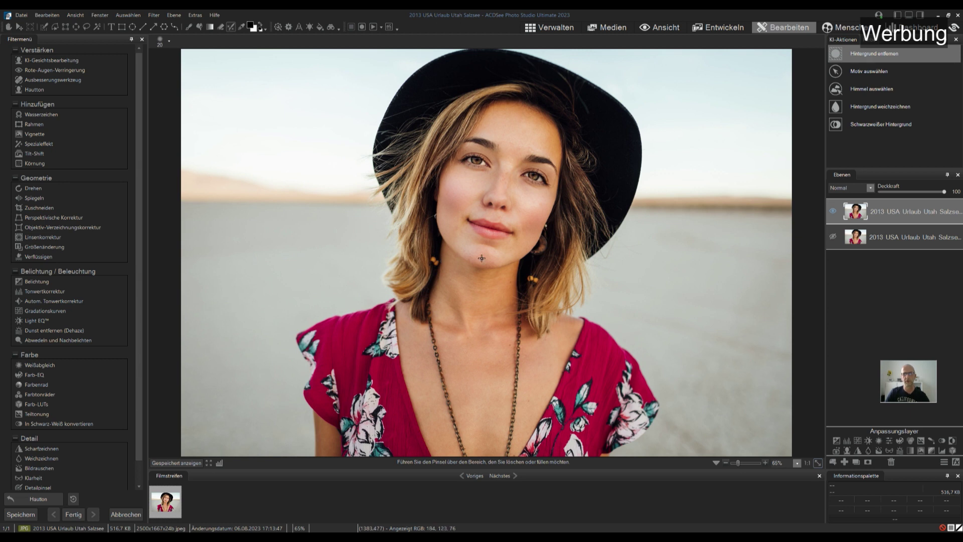
left_click(185, 464)
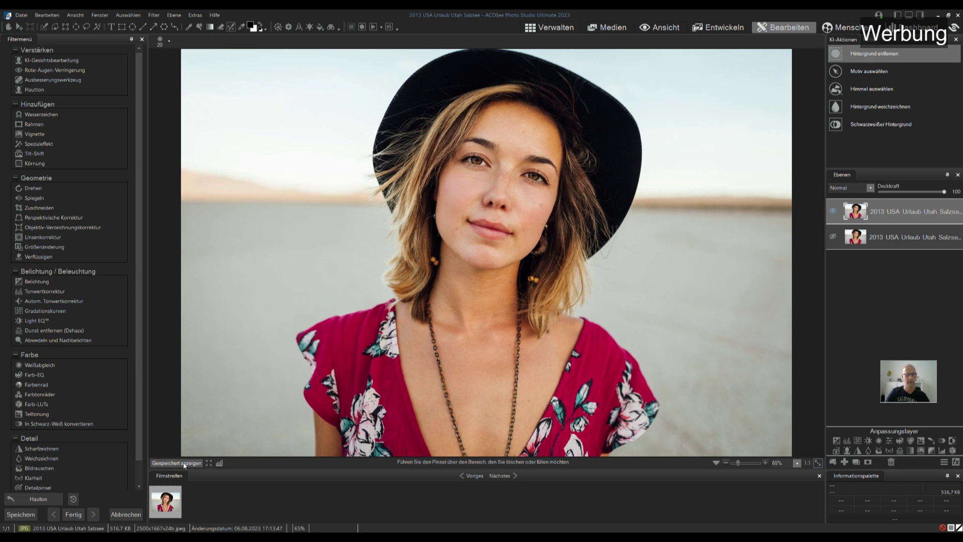
left_click(184, 465)
left_click(184, 465)
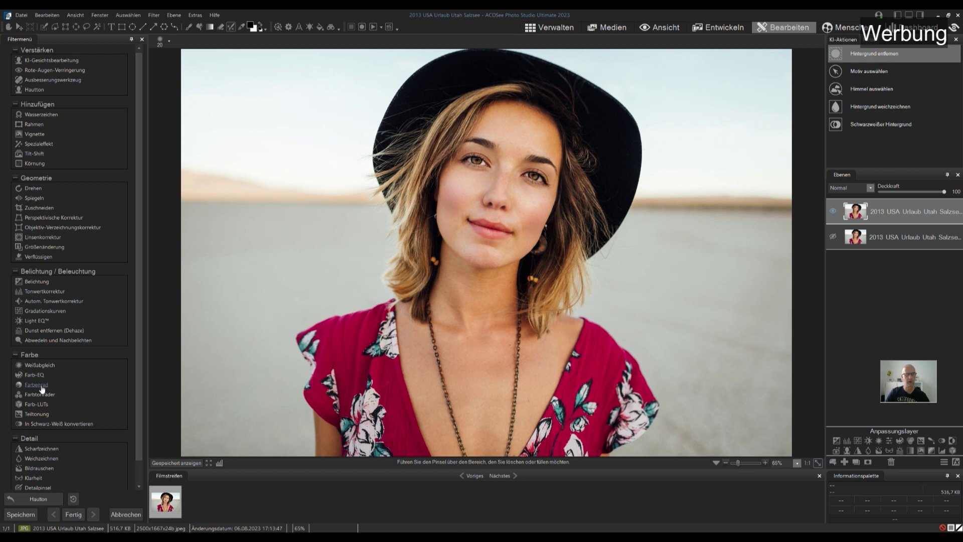
Step: Zoom to 200%, pan to the eyes and nose, and open the Farbenrad filter
left_click(797, 463)
left_click(792, 389)
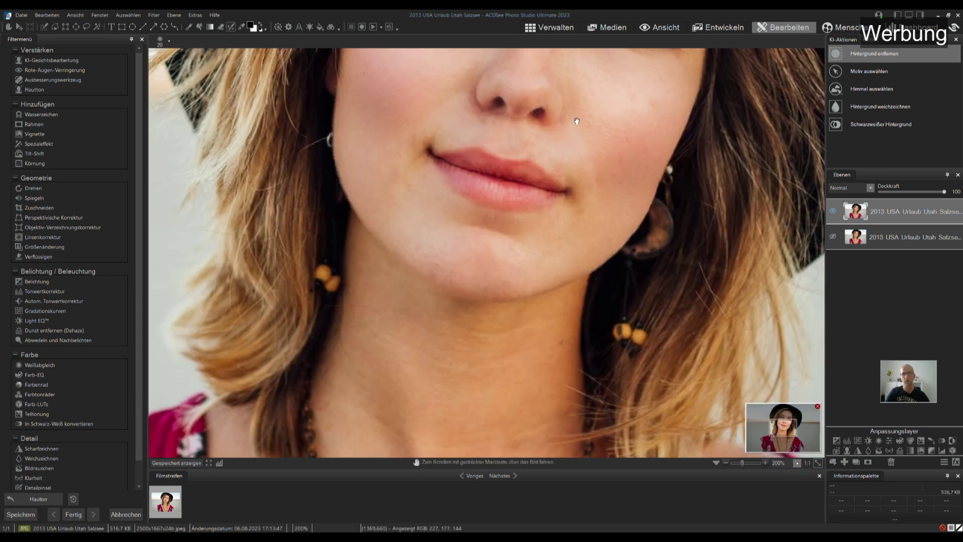
left_click_drag(577, 119, 540, 382)
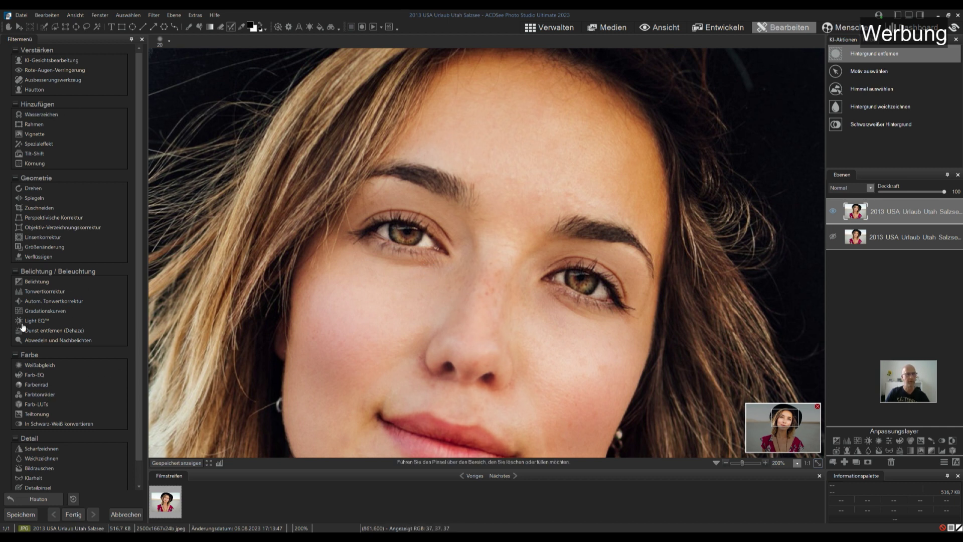
left_click(45, 364)
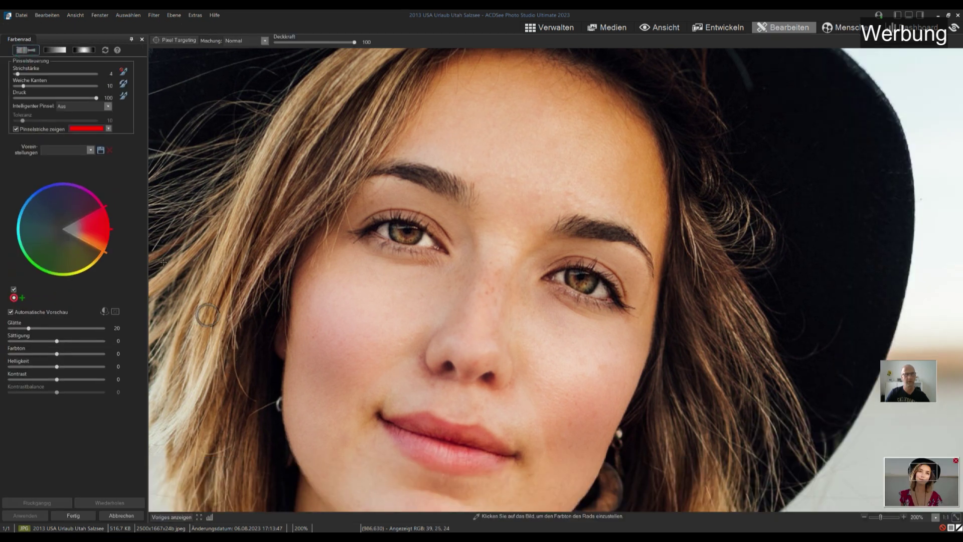
Step: Paint the Farbenrad mask over both irises, then hide the brush-stroke overlay
scroll(396, 228, "down", 2)
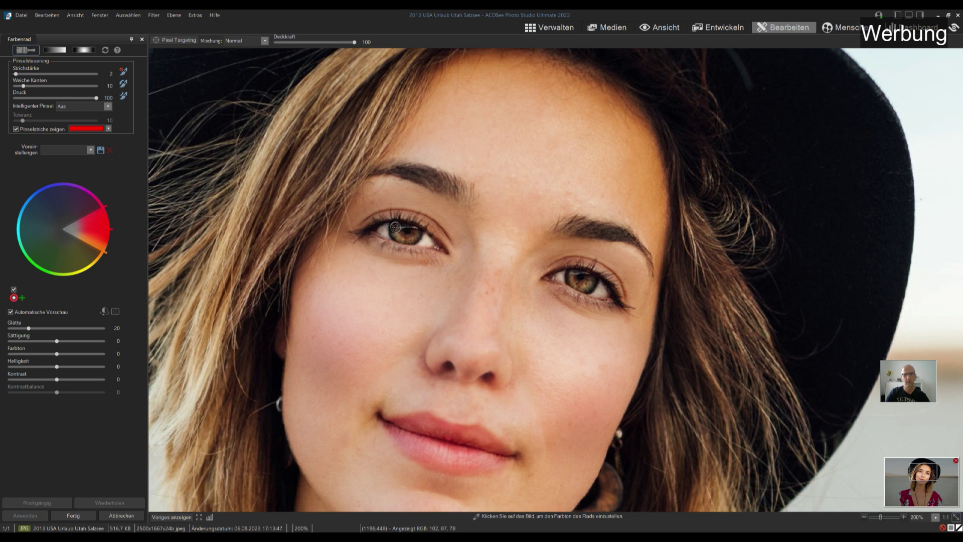
mouse_move(394, 224)
left_mouse_down()
mouse_move(398, 236)
mouse_move(417, 234)
mouse_move(391, 236)
mouse_move(408, 230)
left_mouse_up()
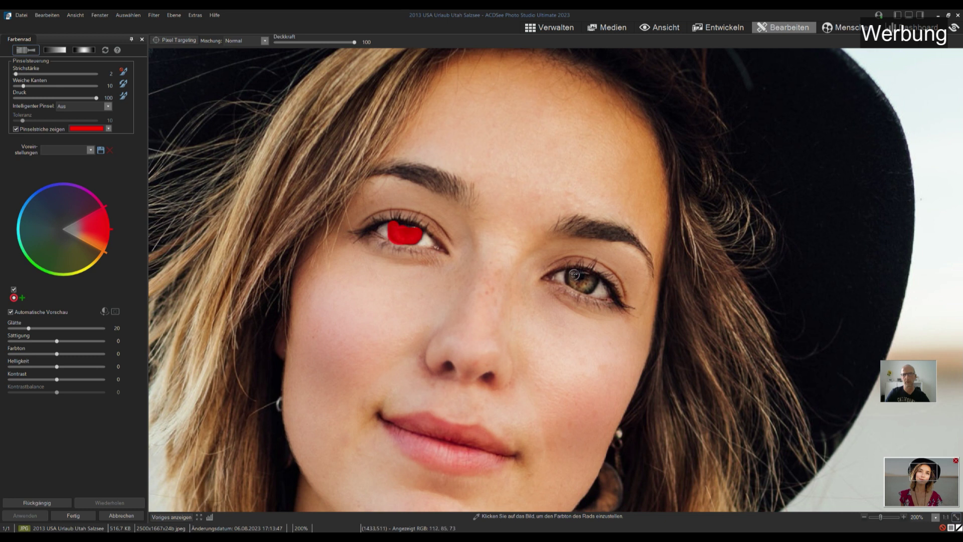
mouse_move(575, 273)
left_mouse_down()
mouse_move(586, 288)
mouse_move(593, 281)
mouse_move(571, 279)
mouse_move(597, 280)
mouse_move(592, 289)
left_mouse_up()
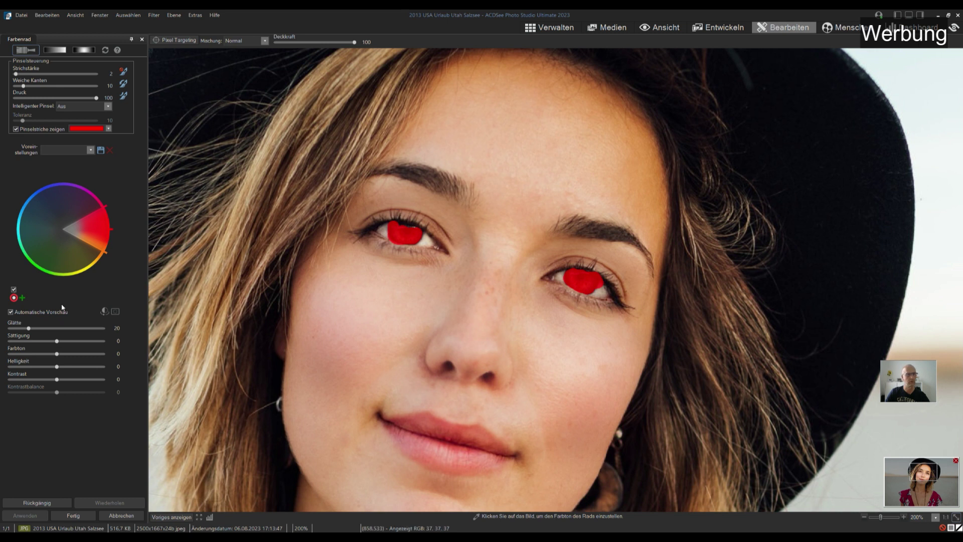
left_click(16, 128)
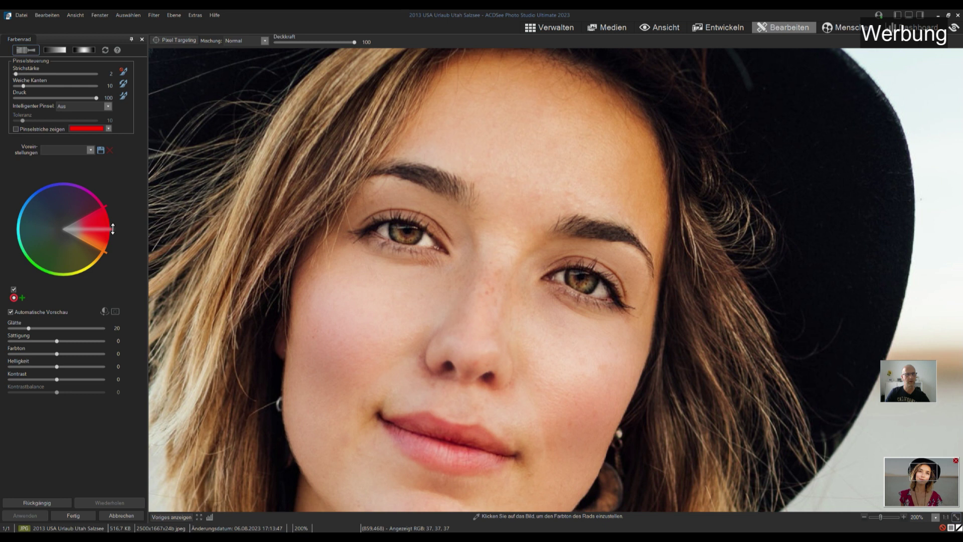
Step: Rotate and widen the colour-wheel hue wedge toward red-yellow to match the irises
mouse_move(112, 229)
left_mouse_down()
mouse_move(105, 251)
mouse_move(116, 241)
left_mouse_up()
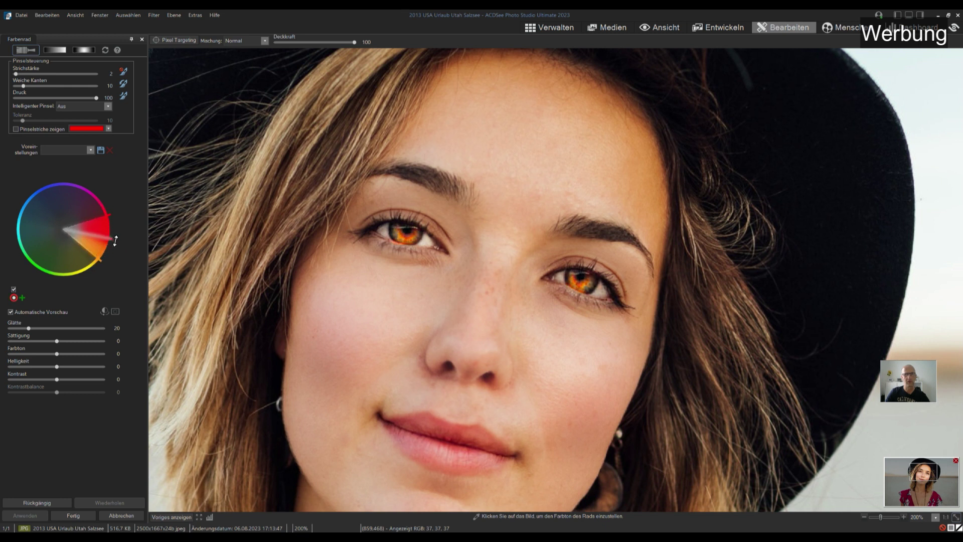
mouse_move(116, 241)
left_mouse_down()
mouse_move(111, 221)
mouse_move(117, 226)
left_mouse_up()
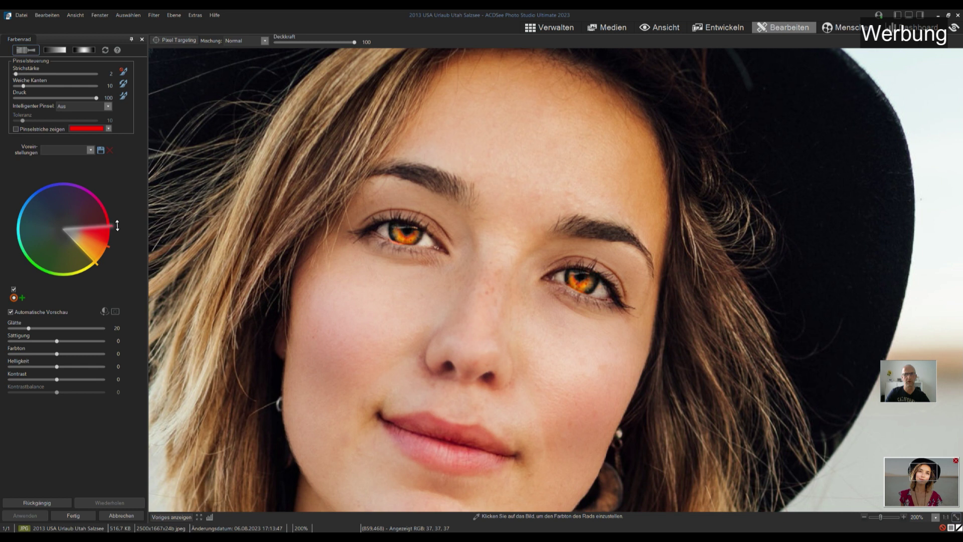
mouse_move(97, 263)
left_mouse_down()
mouse_move(90, 269)
mouse_move(97, 264)
left_mouse_up()
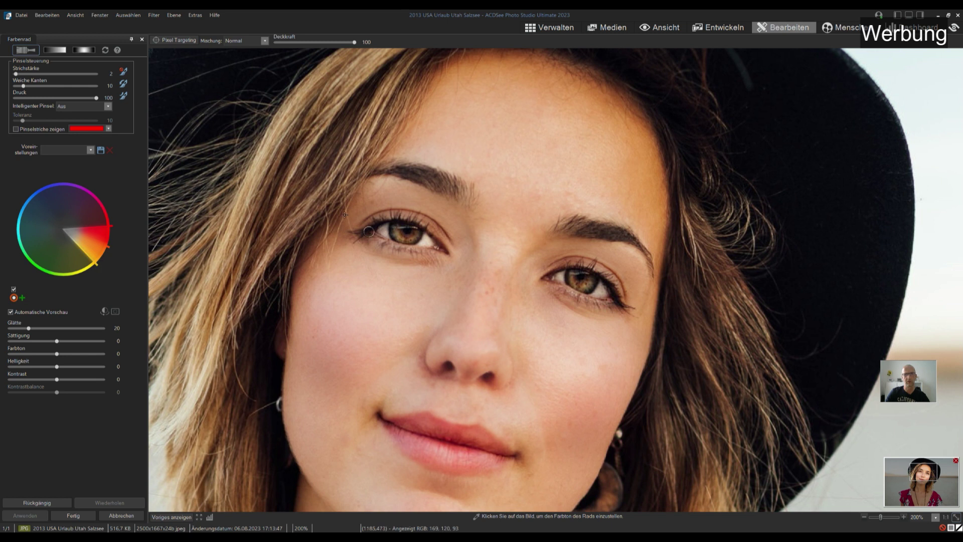
Step: Check the eye mask, then set Farbton to 100 so both irises turn teal
left_click(16, 130)
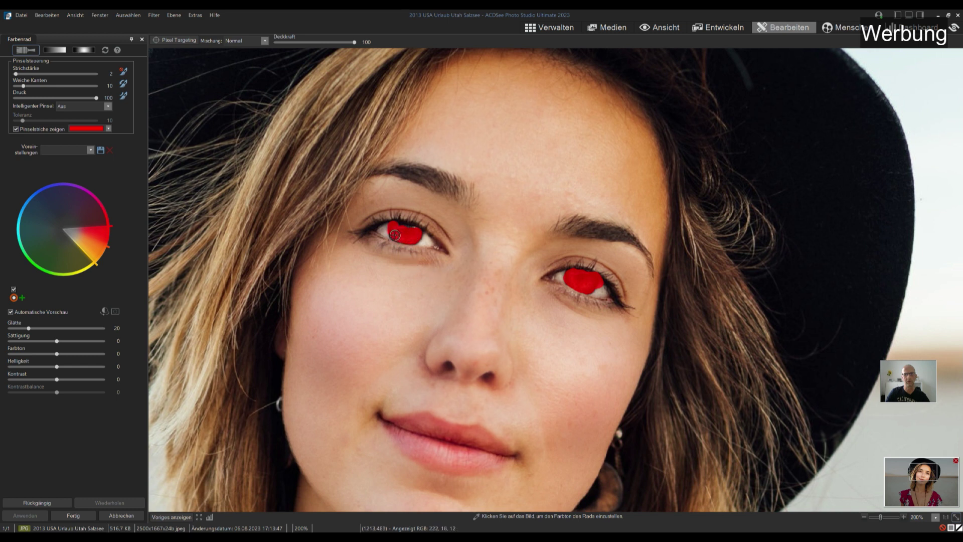
left_click(15, 130)
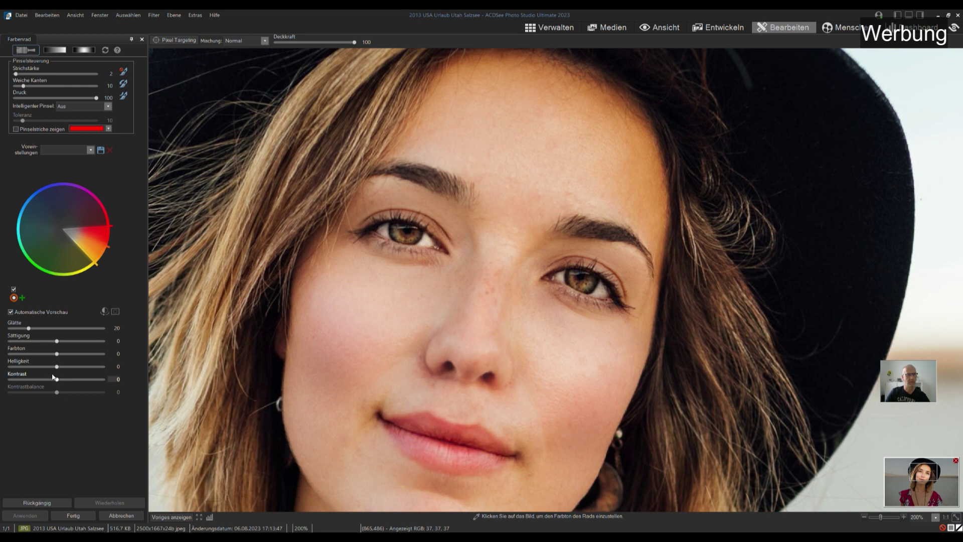
left_click_drag(57, 355, 53, 355)
left_click_drag(105, 352, 97, 351)
key("Left")
key("Left")
left_click_drag(96, 353, 9, 354)
mouse_move(35, 355)
left_mouse_down()
mouse_move(104, 360)
mouse_move(96, 359)
left_mouse_up()
Step: Set the eye colour's Sättigung to -3 and Kontrast to -12
left_click_drag(57, 341, 69, 341)
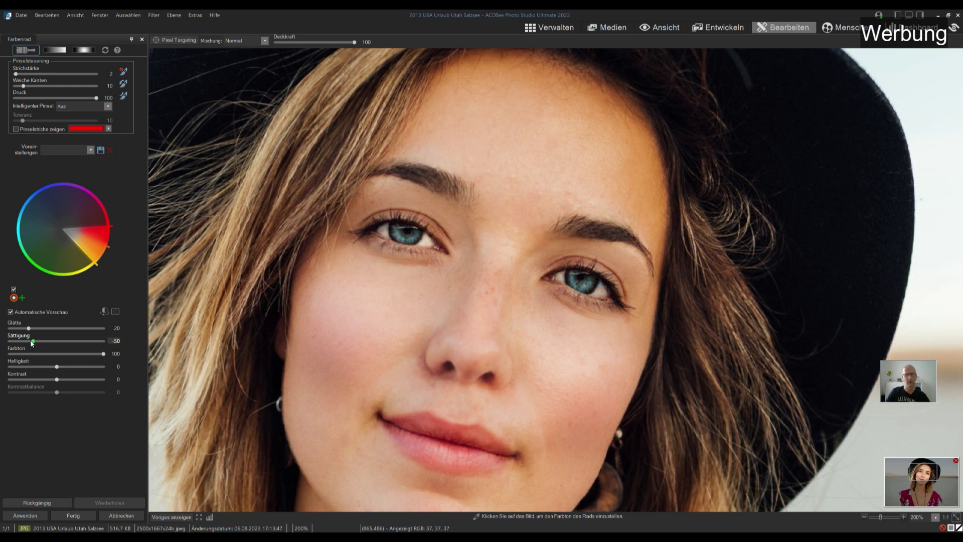
left_click_drag(52, 341, 51, 341)
left_click_drag(58, 380, 54, 380)
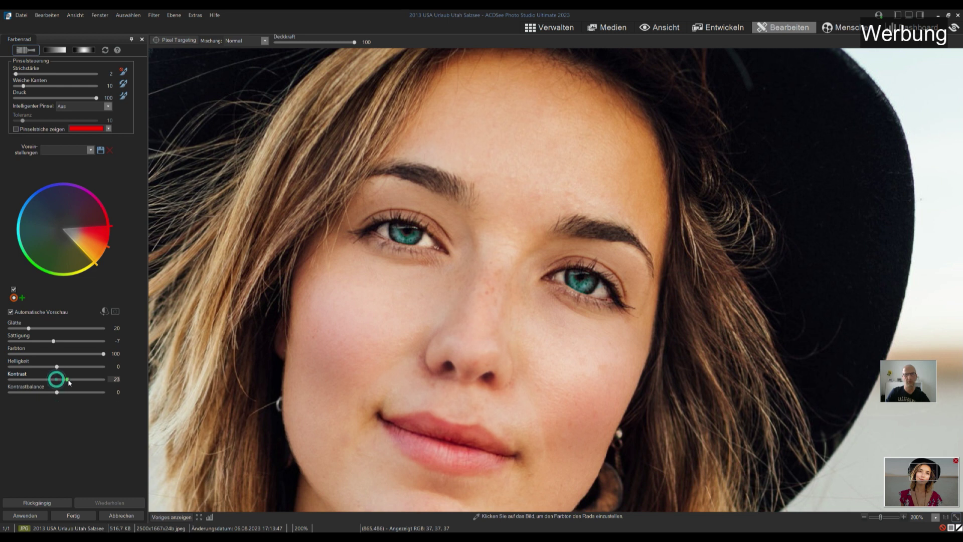
left_click_drag(52, 379, 52, 378)
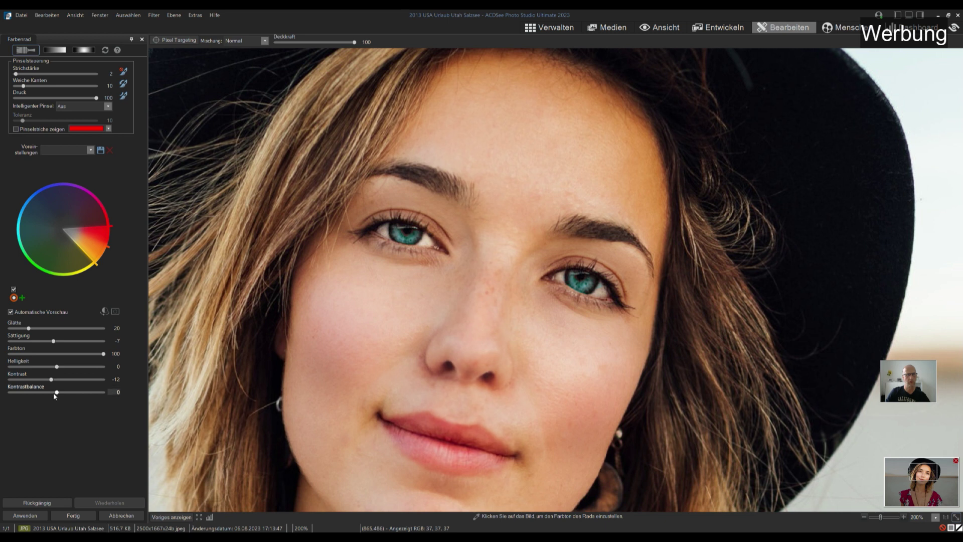
left_click_drag(54, 341, 55, 342)
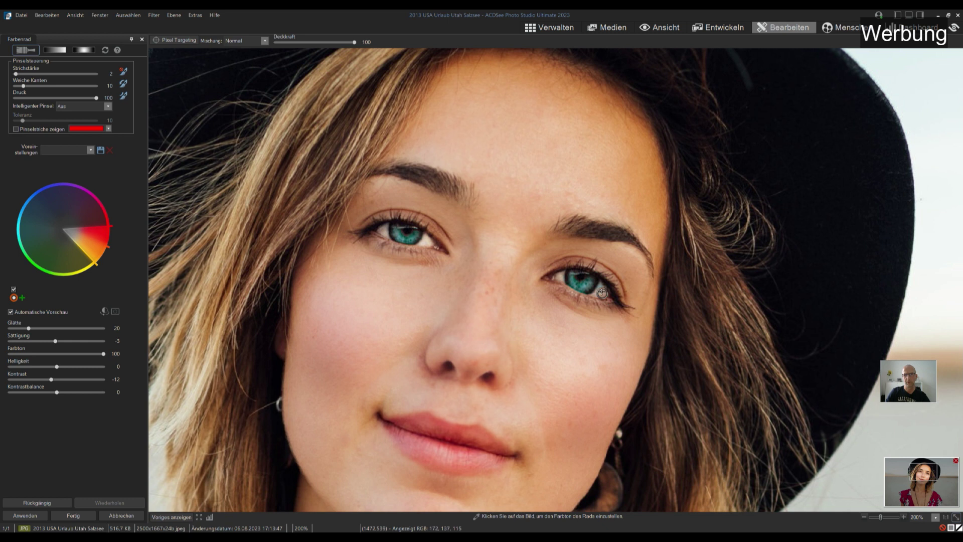
Step: Verify the teal eyes against the mask and apply the colour-wheel change
left_click(16, 129)
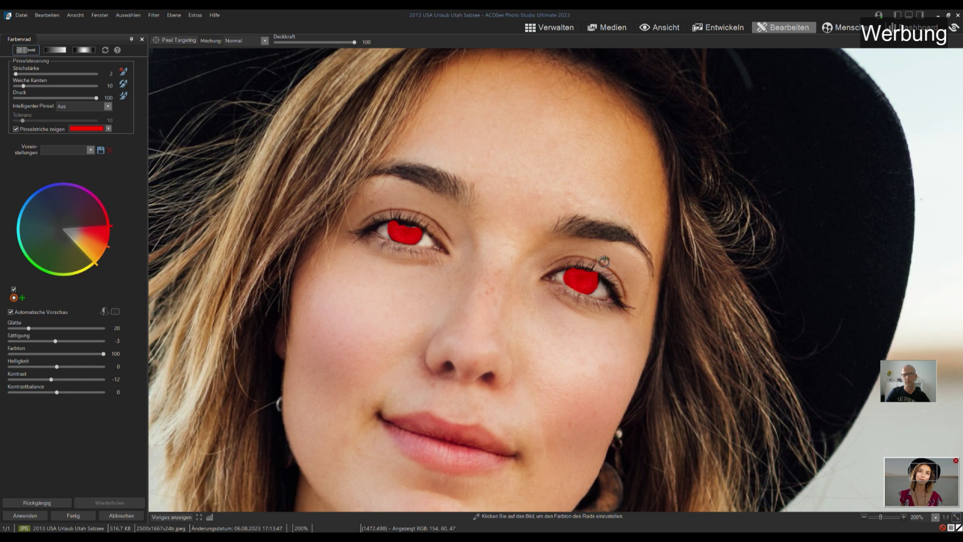
left_click(16, 130)
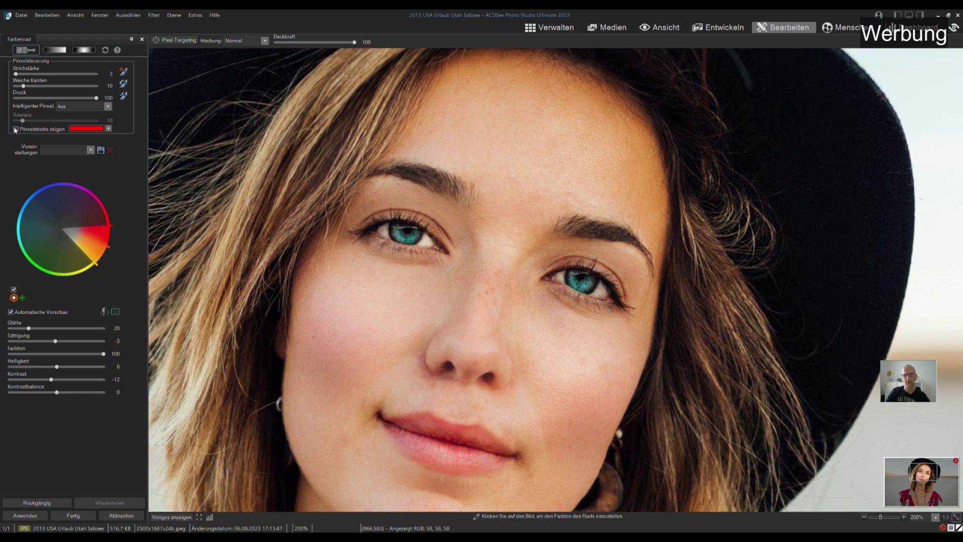
left_click(25, 516)
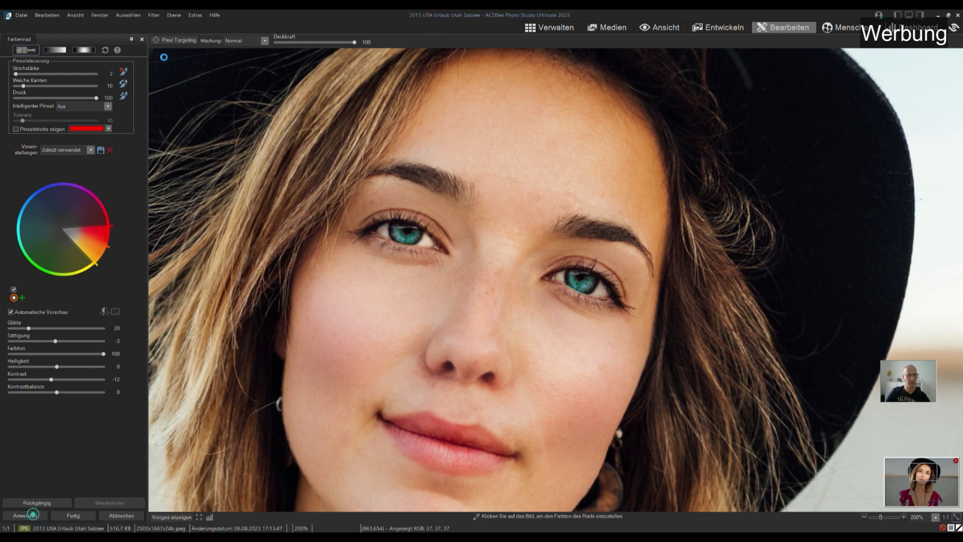
Step: Close the Farbenrad filter and zoom to fit the whole portrait
left_click(73, 515)
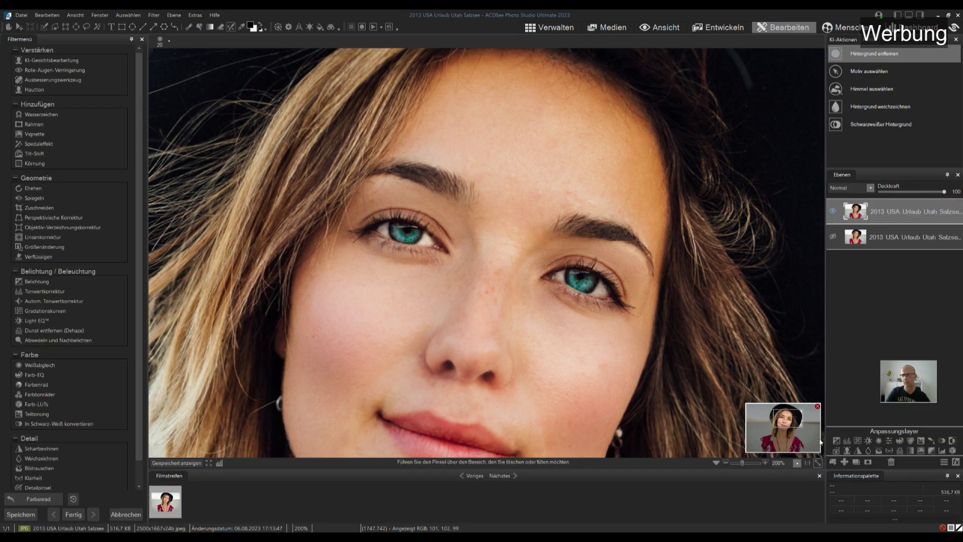
left_click(818, 462)
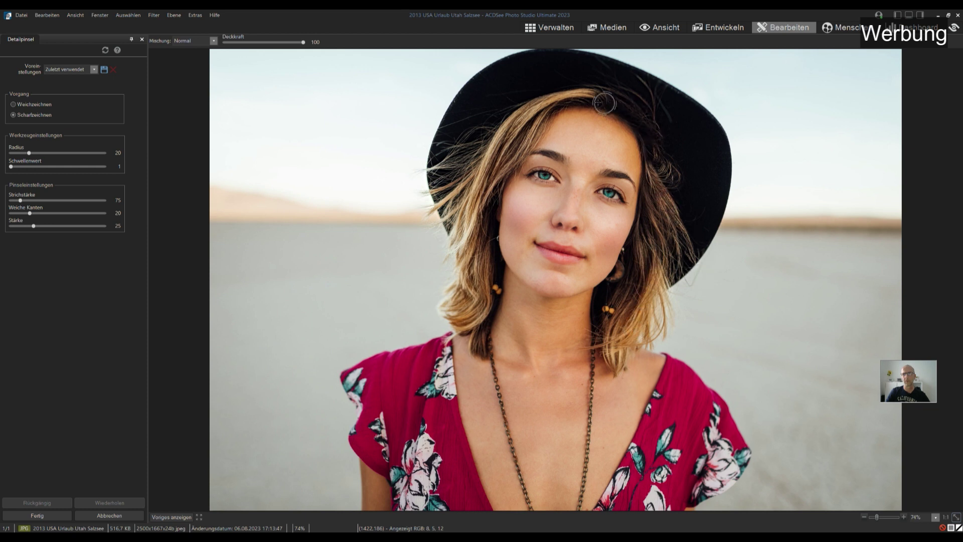
Step: Brush Scharfzeichnen sharpening along the hat brim and finish the Detailpinsel
left_click_drag(653, 157, 529, 114)
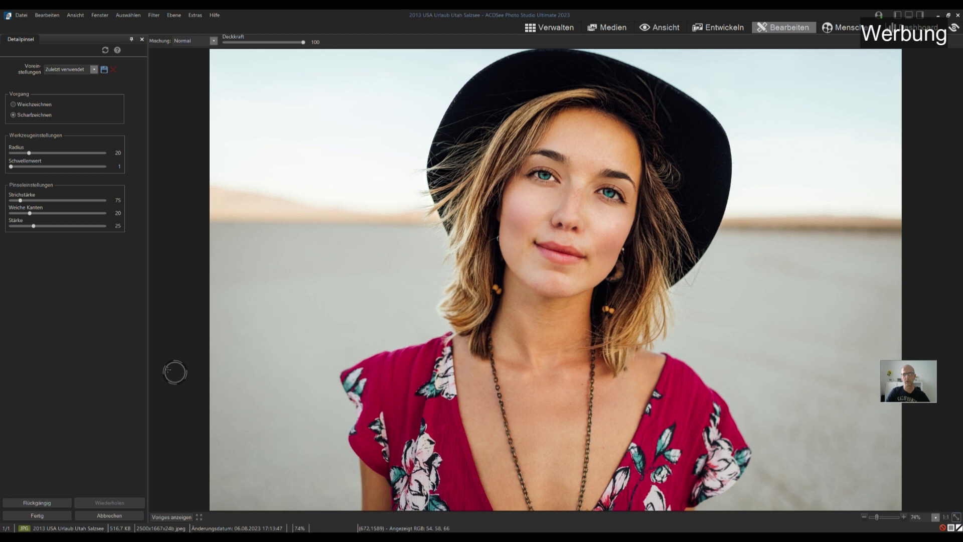
left_click(37, 515)
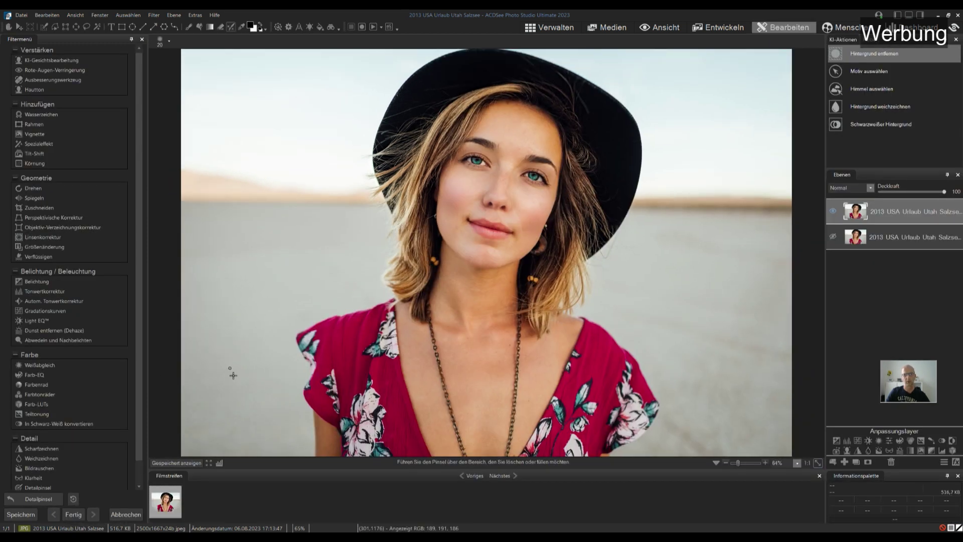
left_click(191, 465)
left_click(188, 465)
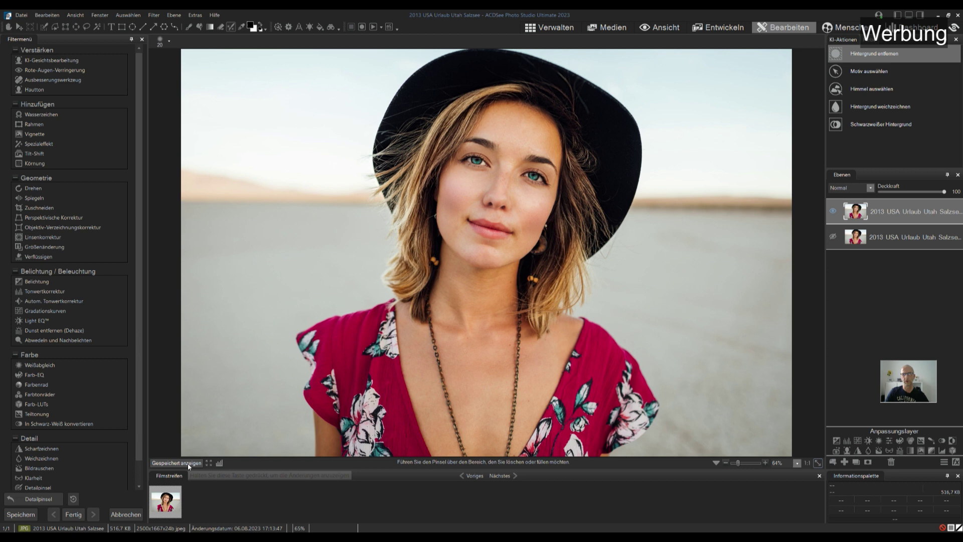
left_click(189, 465)
left_click(188, 465)
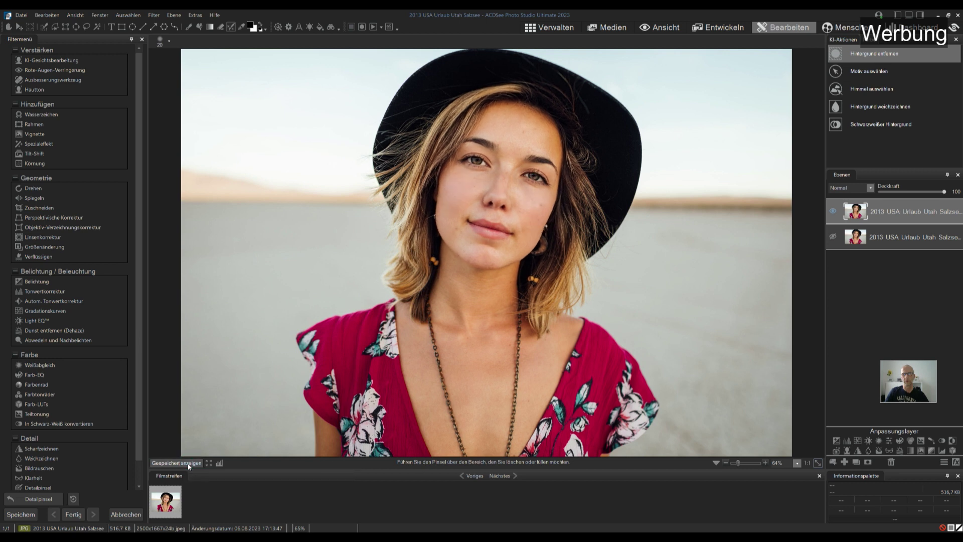